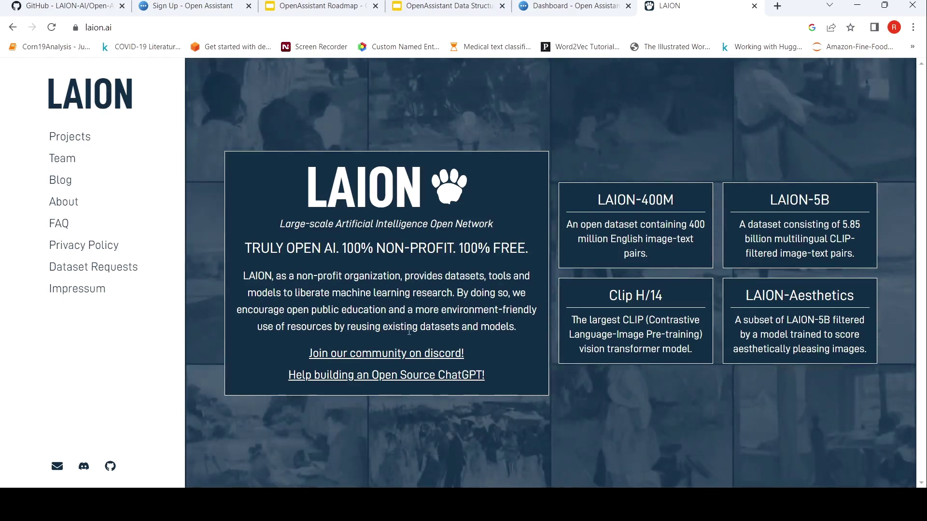
- Open the 'Help Us Build An Open Source ChatGPT v2' doc and read past New to Initial Scope
left_click(384, 376)
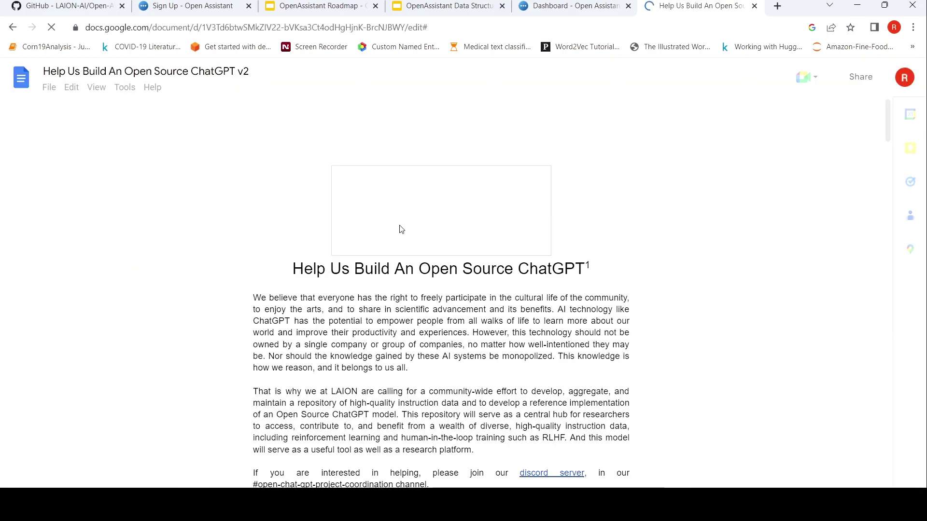
scroll(418, 271, "down", 2)
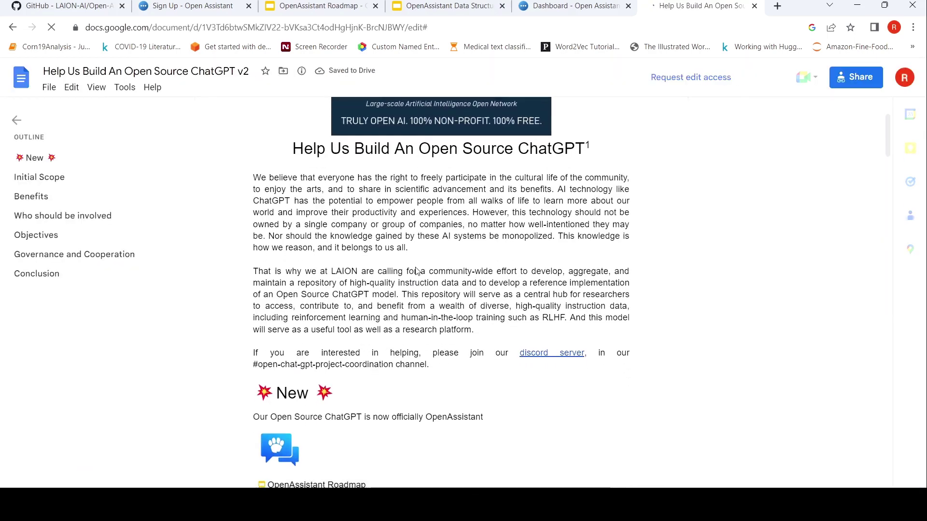
scroll(417, 271, "down", 2)
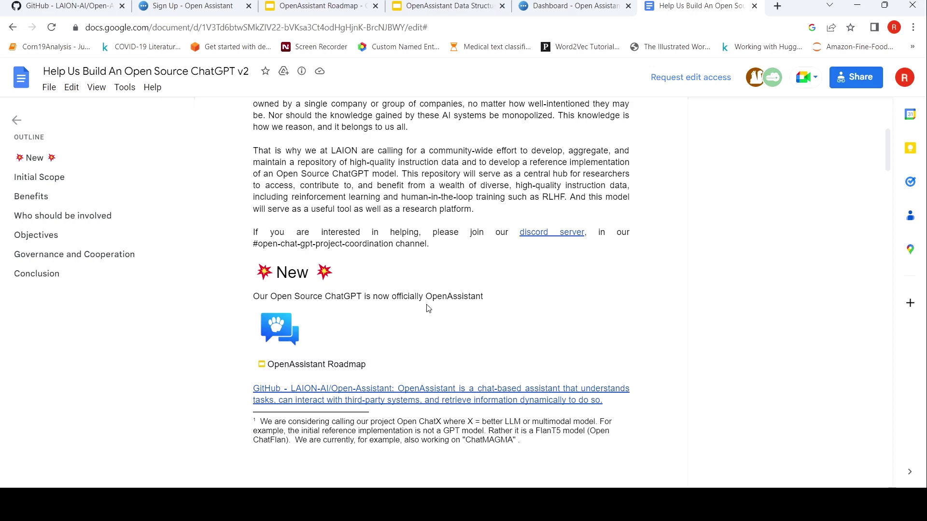
scroll(428, 309, "down", 2)
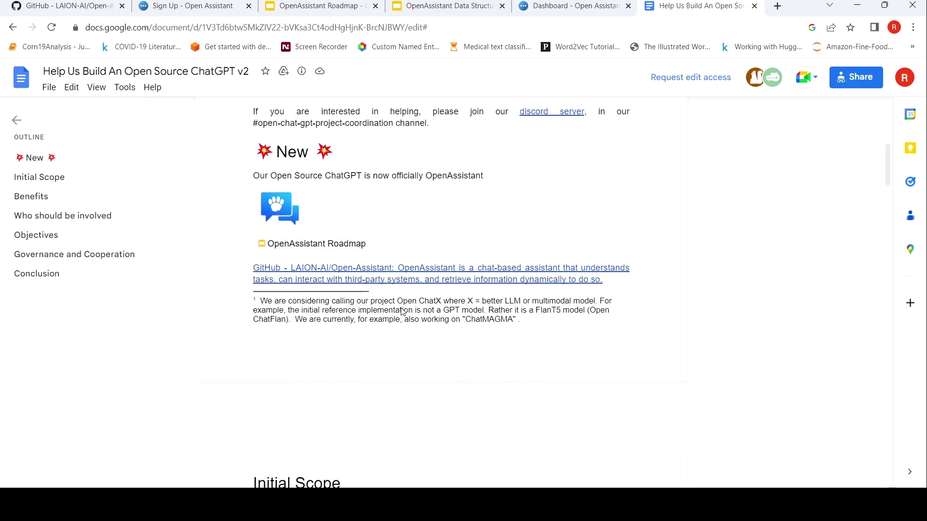
scroll(403, 311, "up", 3)
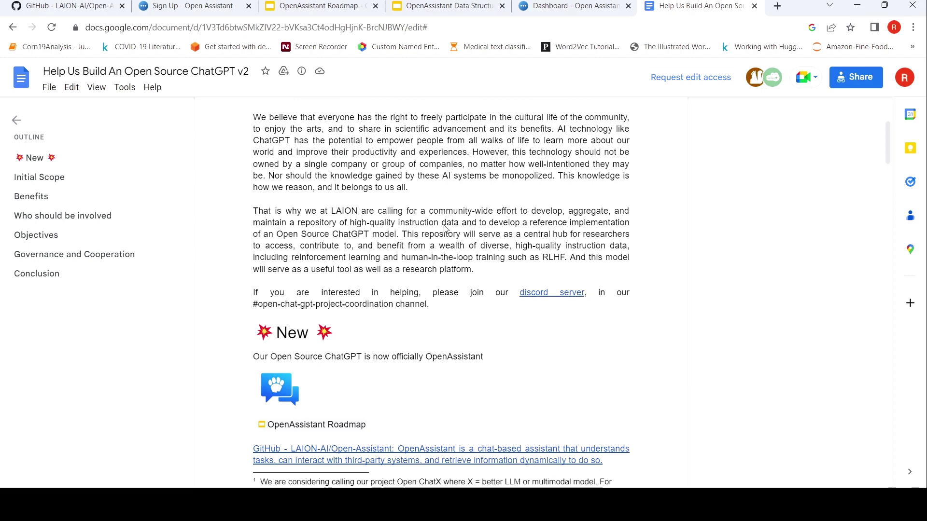
scroll(444, 222, "down", 3)
scroll(444, 228, "up", 4)
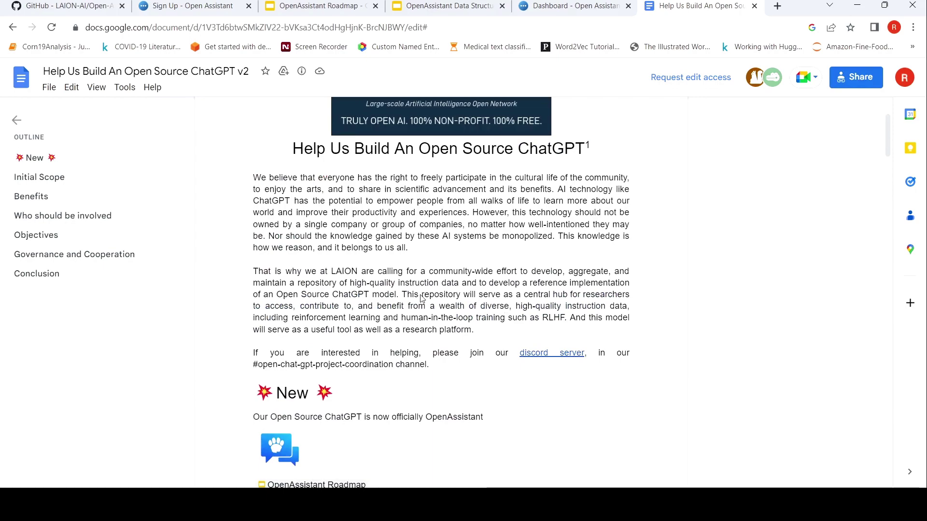
scroll(372, 292, "down", 5)
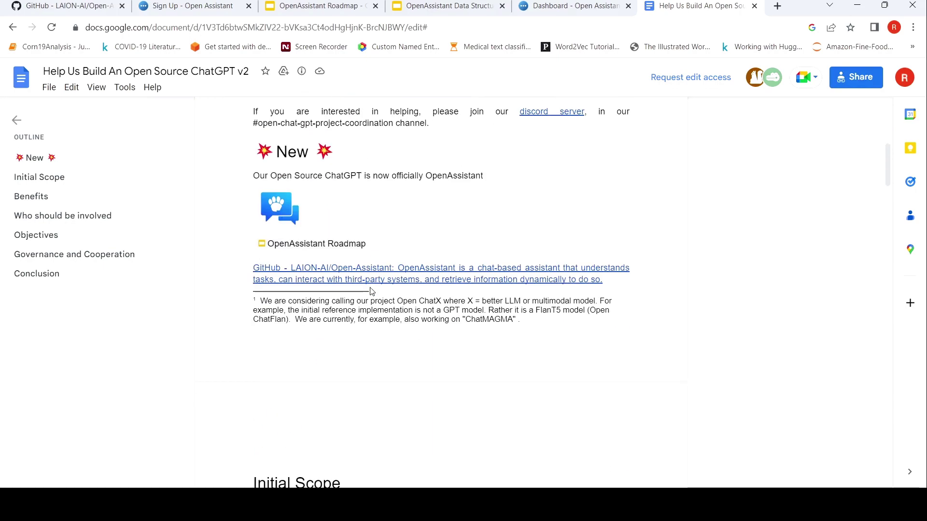
scroll(371, 291, "down", 5)
scroll(372, 292, "down", 4)
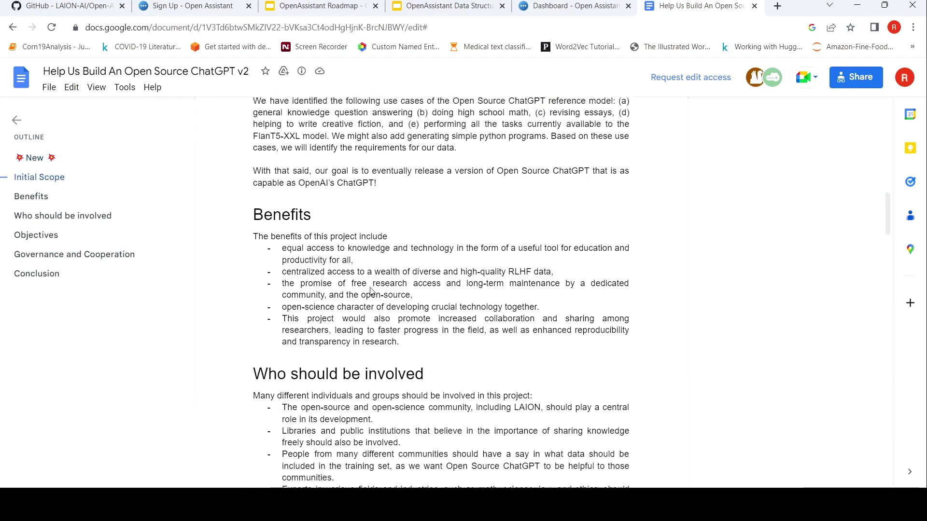
scroll(371, 290, "up", 3)
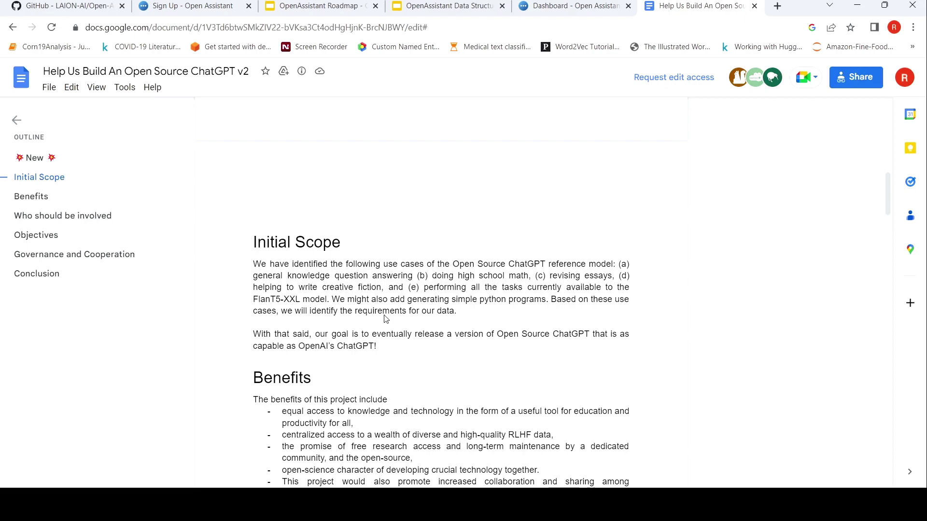
- Read the Benefits list down to 'Who should be involved', naming LAION and other communities
scroll(386, 318, "down", 2)
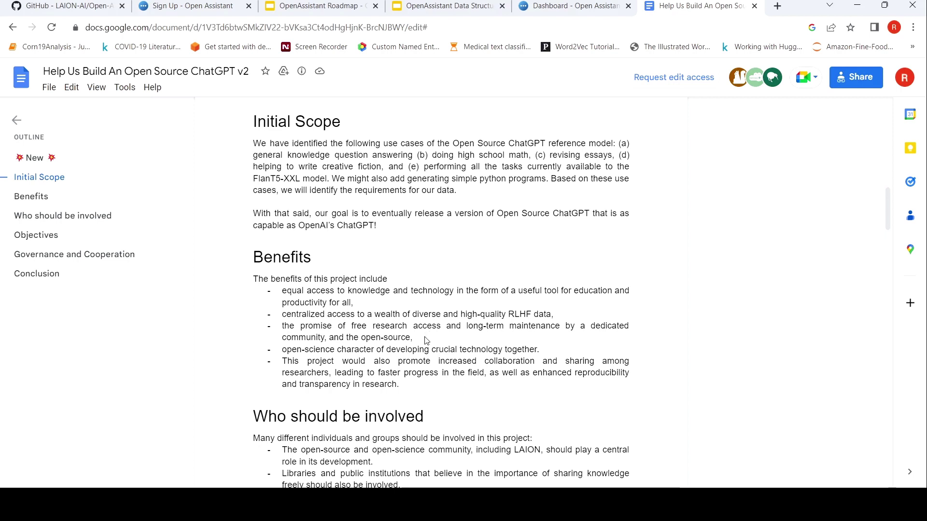
scroll(426, 340, "down", 1)
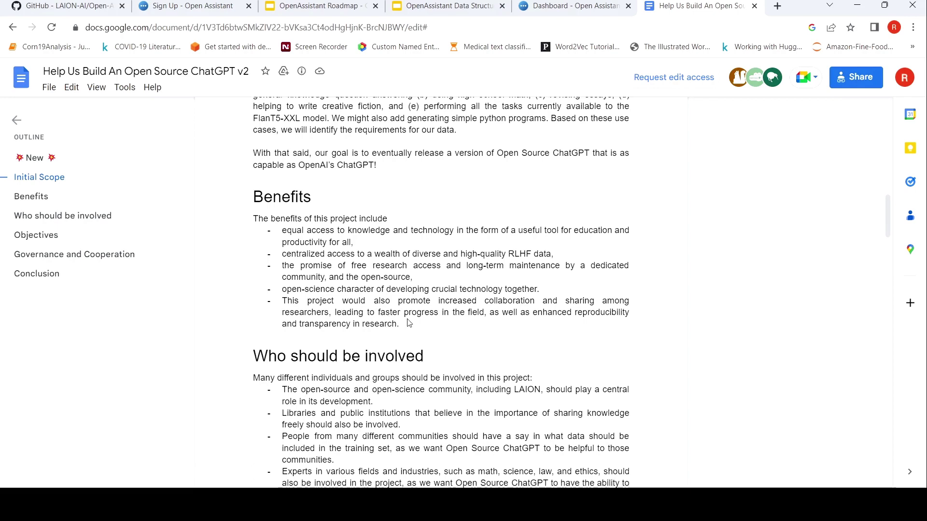
scroll(409, 322, "down", 3)
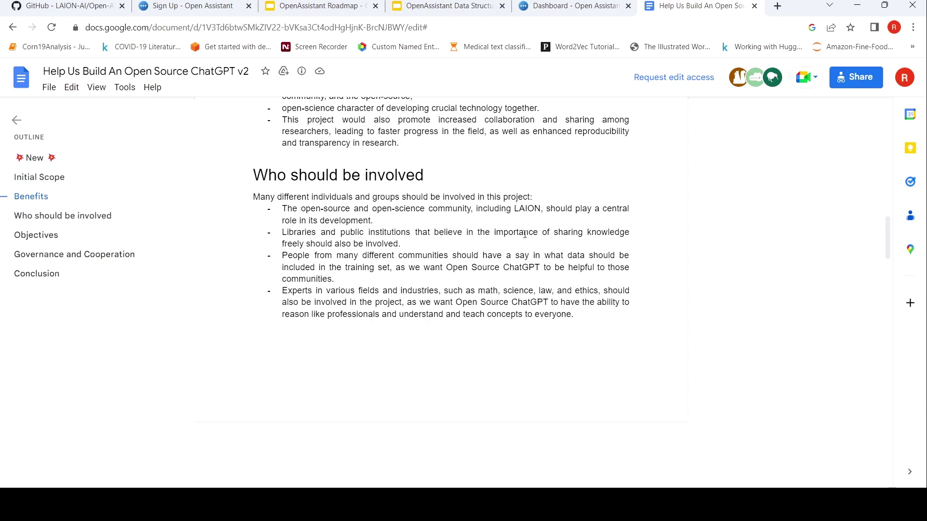
- Read Objectives through 'What we won't do', including the no-ChatGPT-scraping note
scroll(524, 237, "down", 4)
scroll(525, 237, "down", 3)
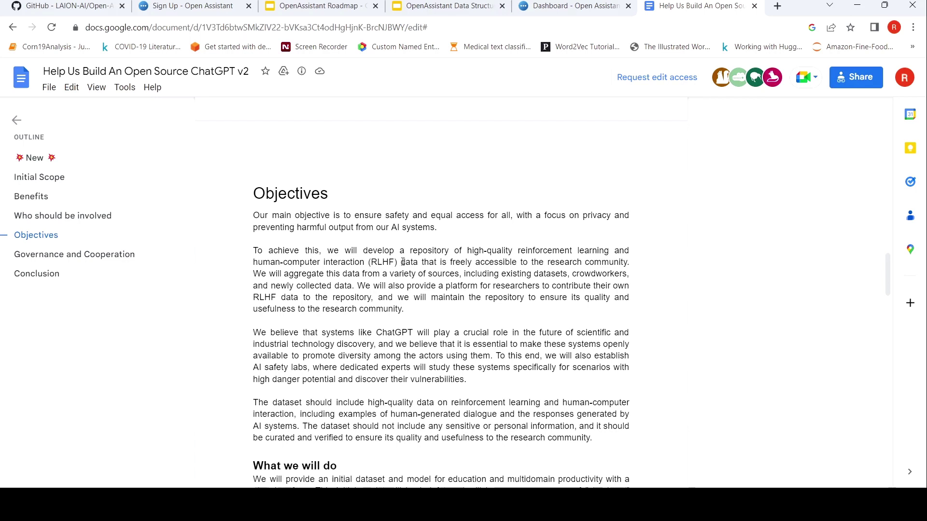
scroll(403, 261, "down", 1)
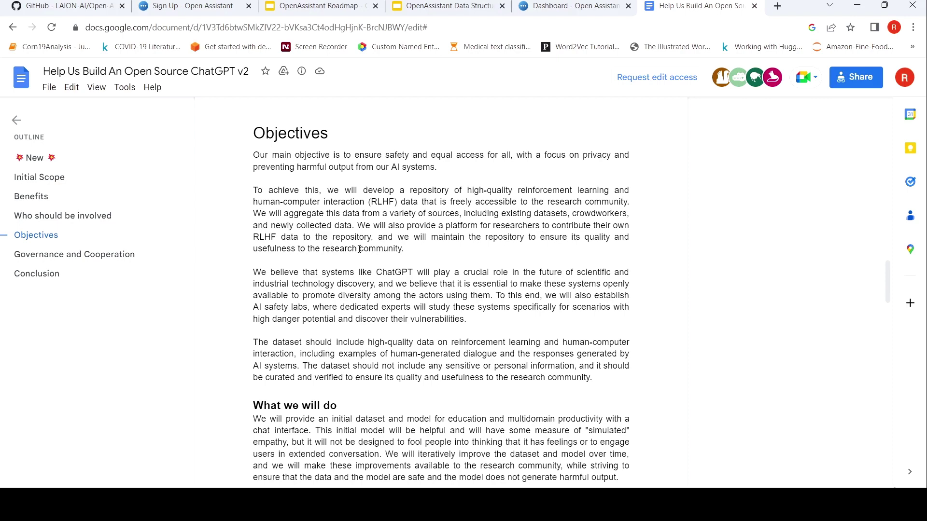
scroll(359, 249, "down", 3)
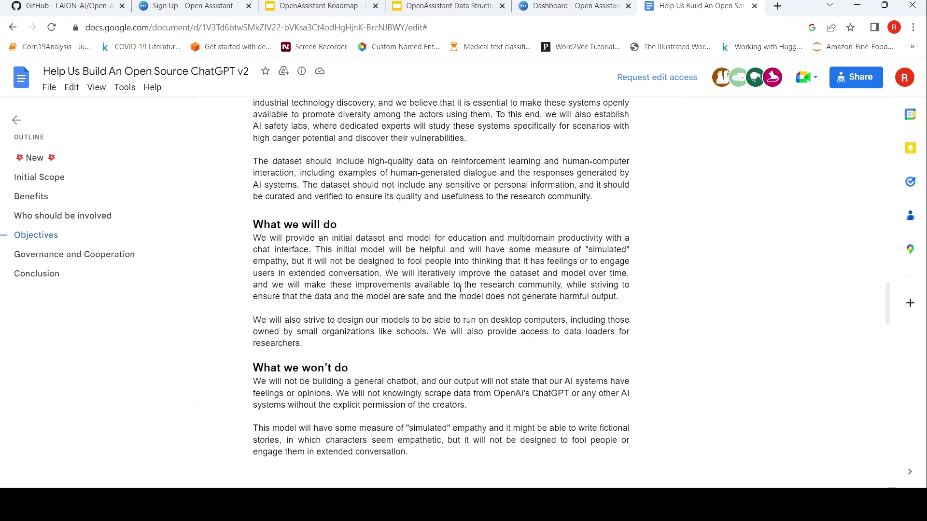
scroll(460, 288, "down", 3)
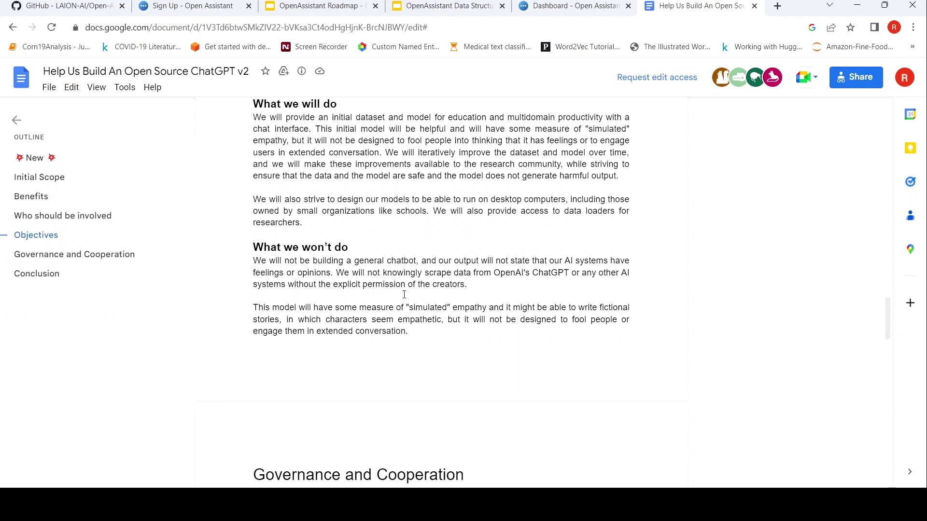
- Read Governance and Cooperation down to the Conclusion and Related documents link
scroll(404, 295, "down", 1)
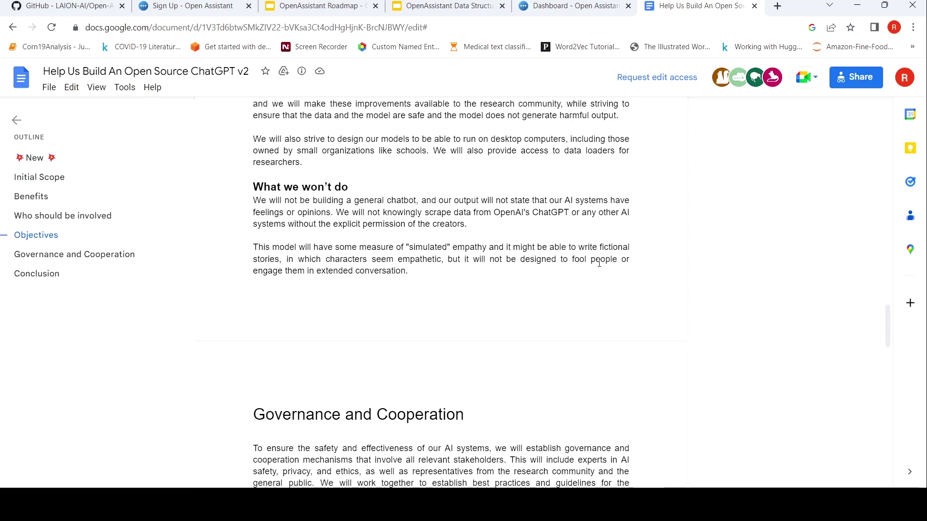
scroll(396, 238, "down", 4)
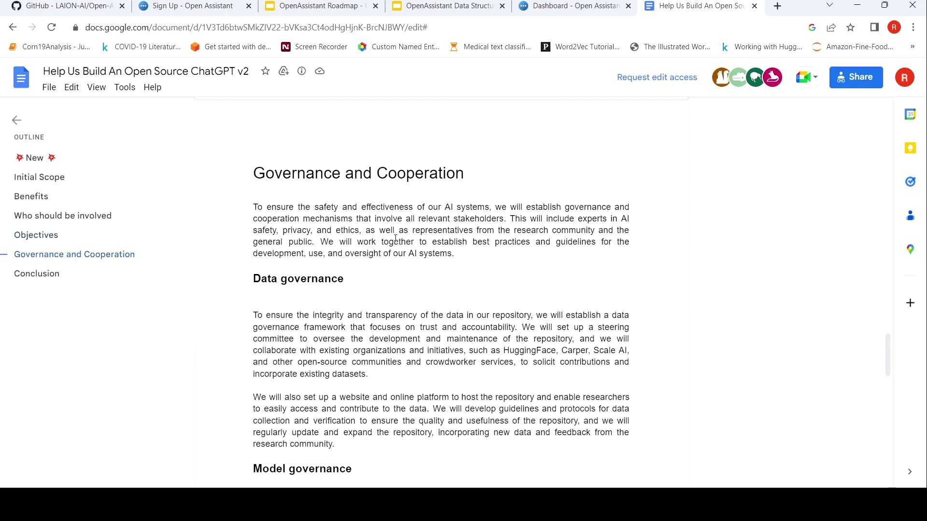
scroll(396, 238, "down", 2)
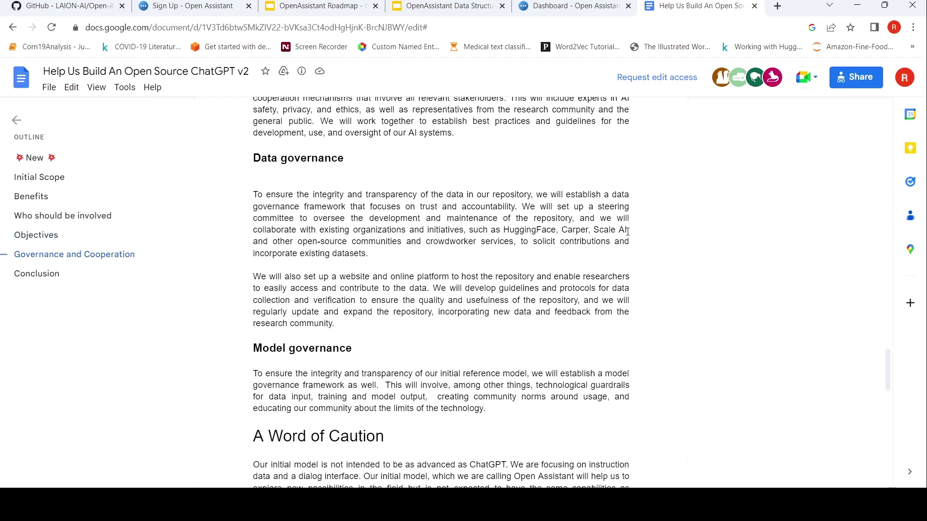
scroll(431, 237, "down", 3)
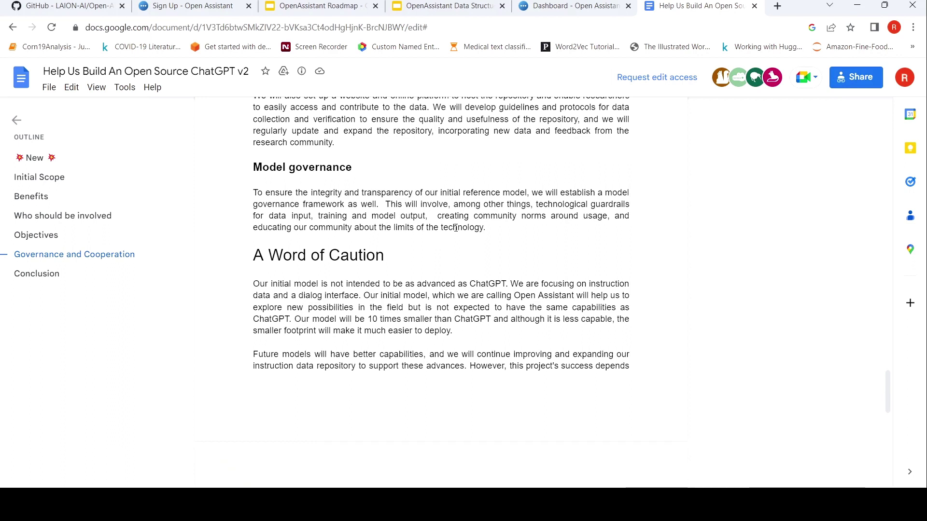
scroll(455, 228, "down", 1)
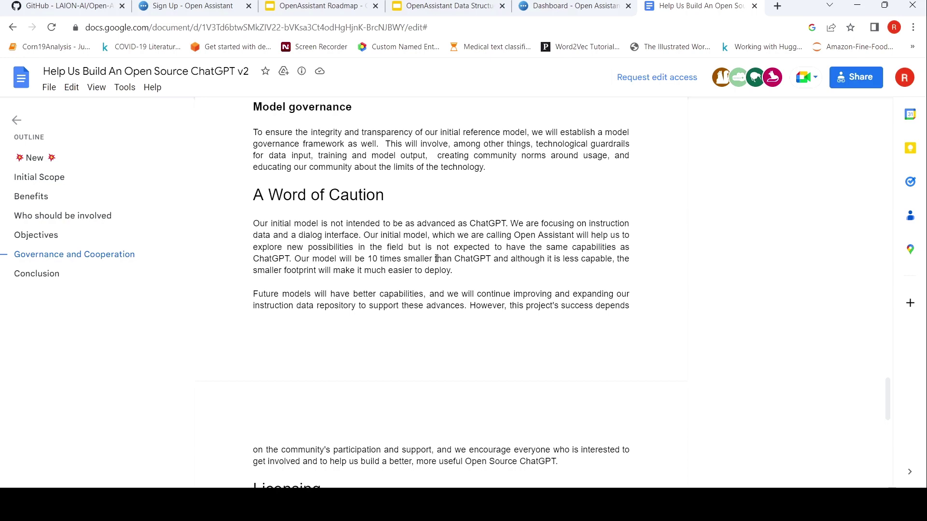
scroll(437, 259, "down", 4)
scroll(436, 258, "down", 5)
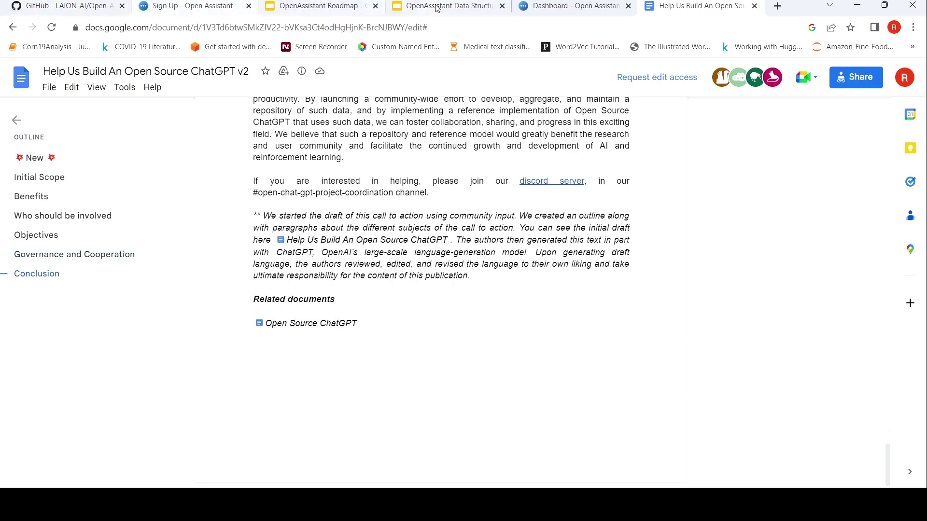
left_click(76, 5)
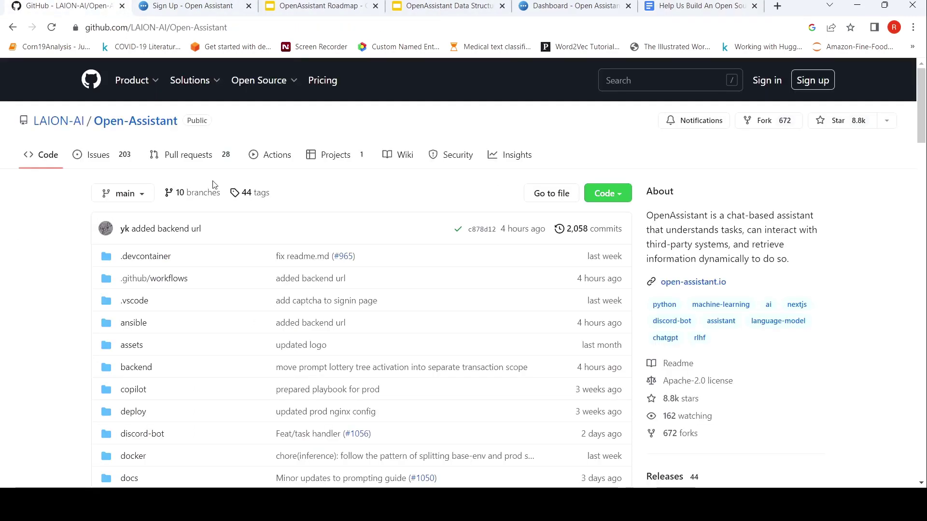
scroll(213, 185, "down", 10)
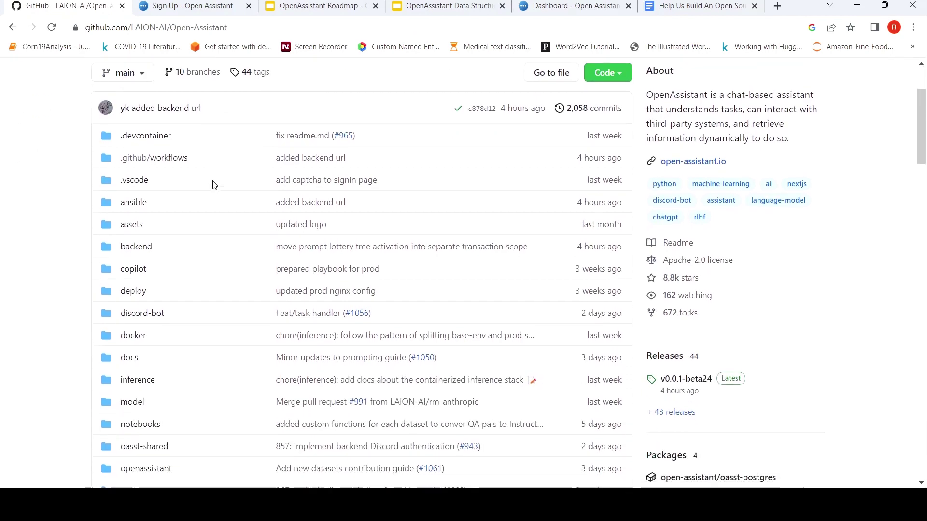
scroll(213, 184, "down", 12)
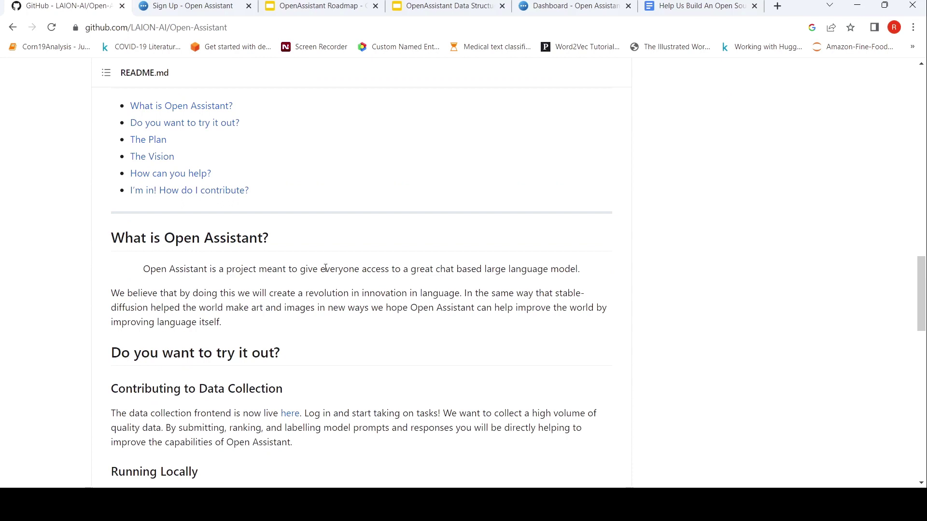
scroll(394, 270, "down", 1)
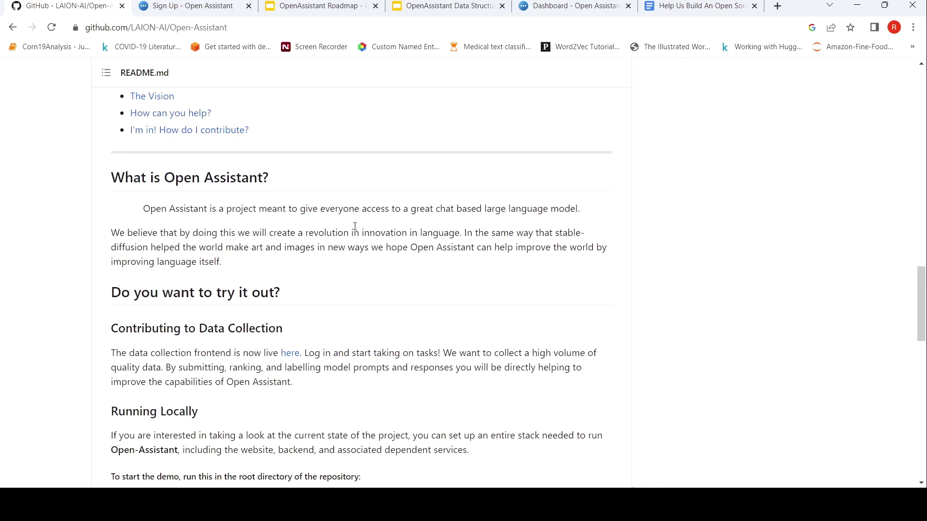
scroll(355, 225, "down", 3)
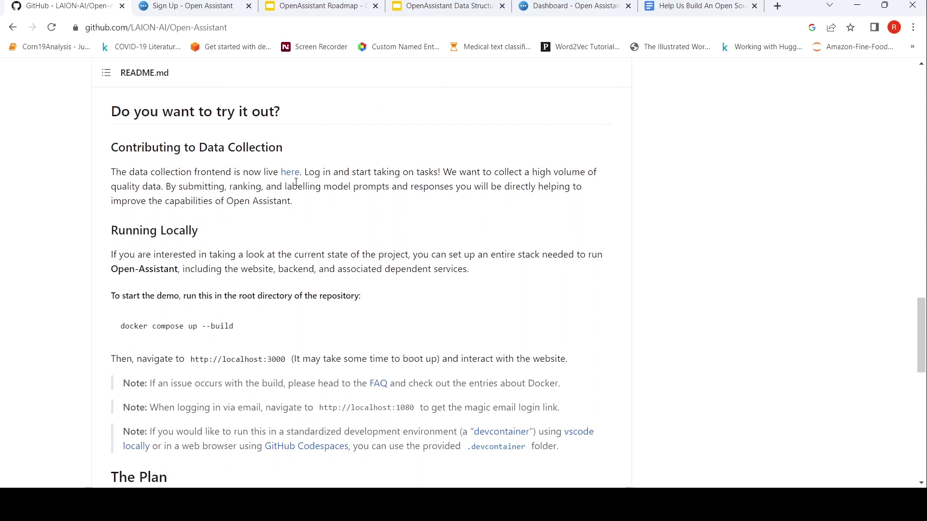
scroll(296, 183, "down", 1)
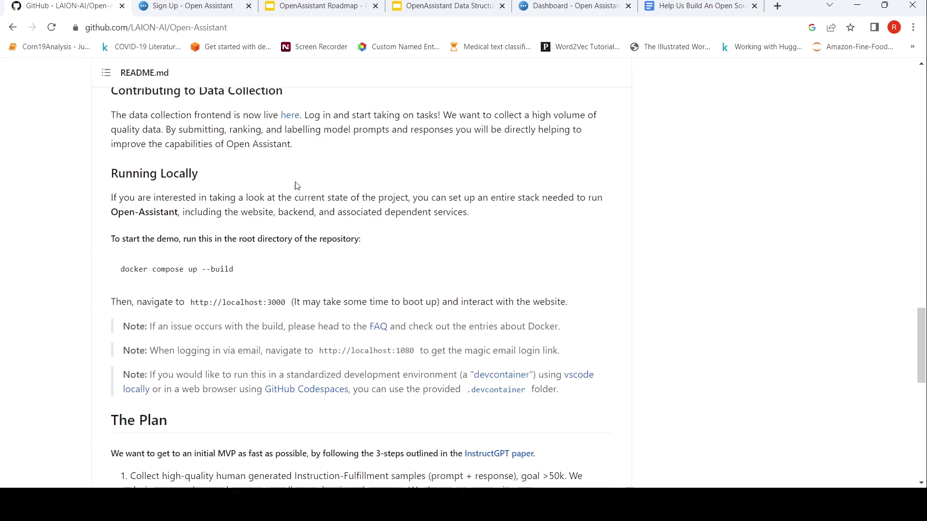
scroll(296, 186, "up", 3)
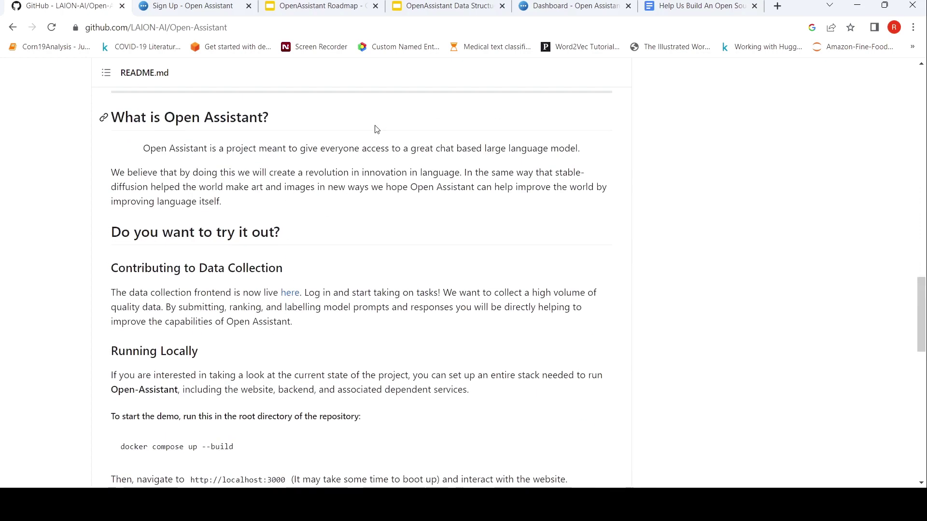
- Close the leftover Open Assistant sign-up tab and return to the dashboard tab
left_click(209, 6)
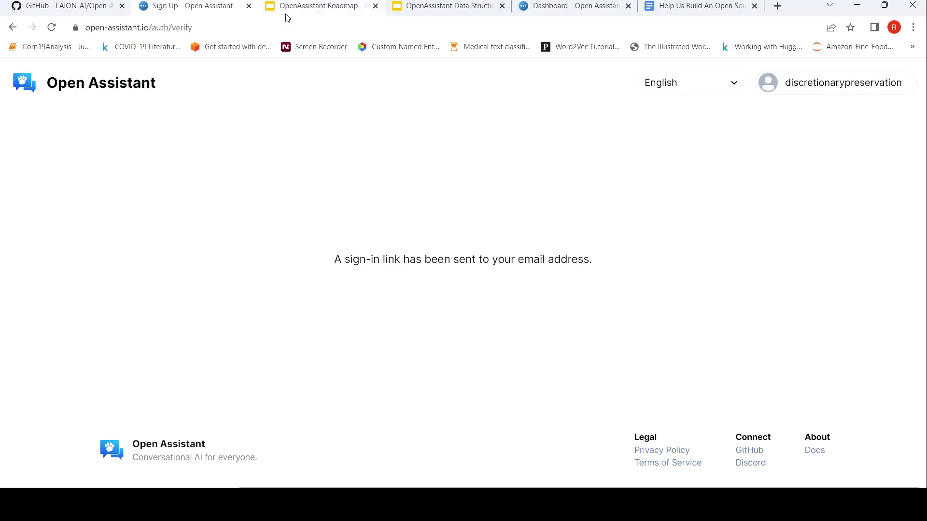
left_click(249, 6)
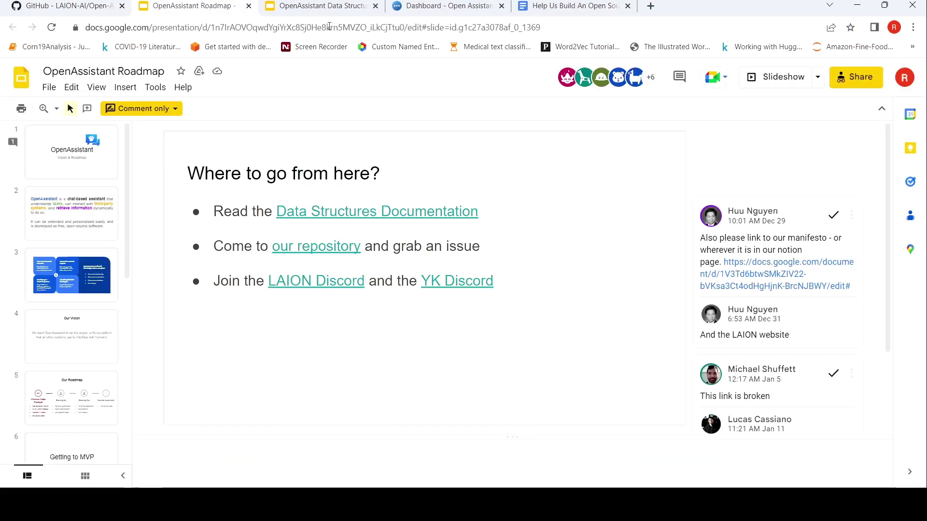
left_click(451, 7)
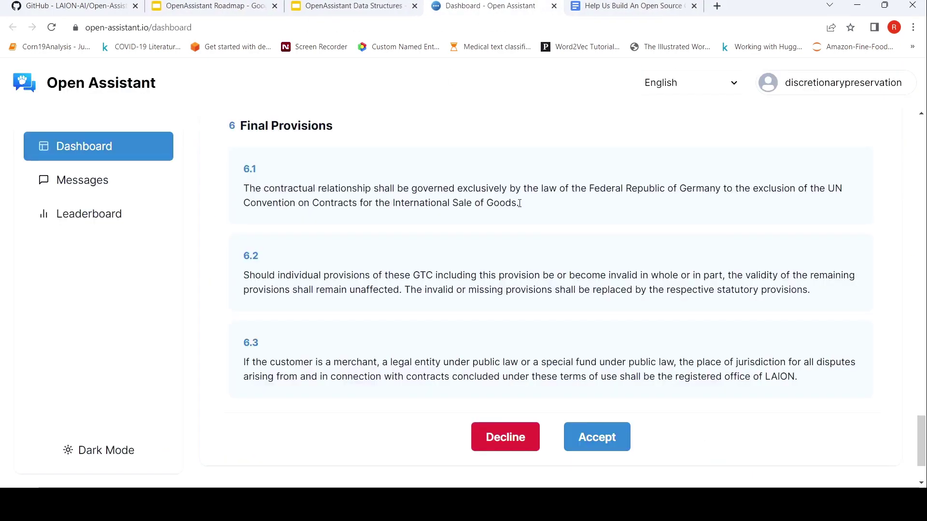
- Read the Terms of Service down to the Accept button
scroll(531, 267, "up", 20)
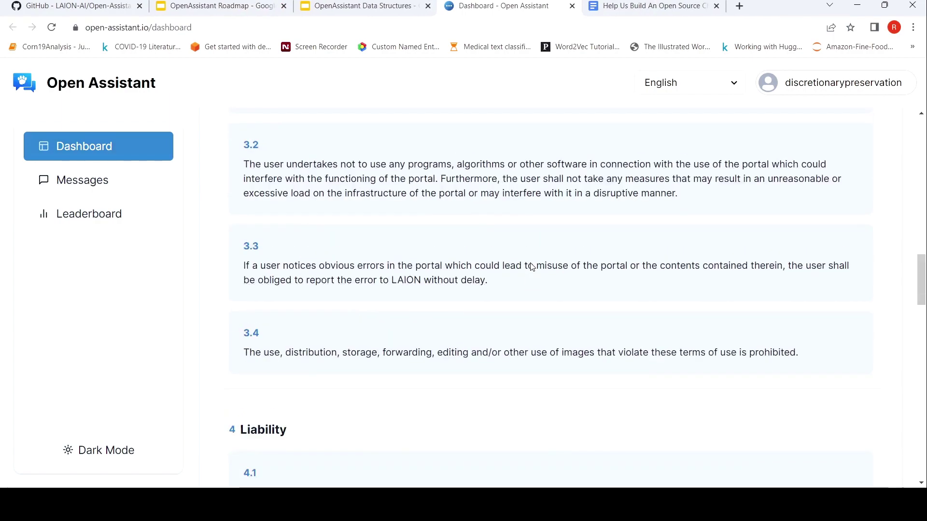
scroll(532, 266, "up", 10)
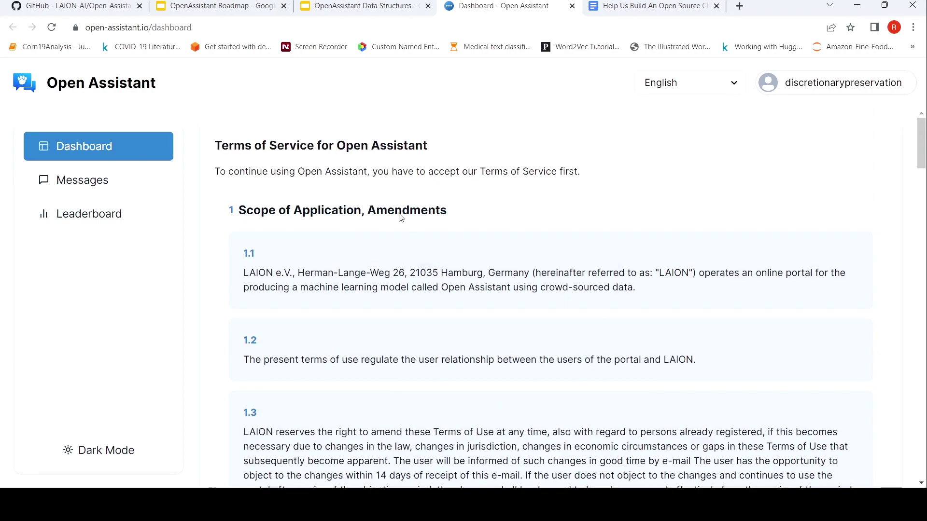
scroll(419, 246, "down", 15)
scroll(423, 248, "down", 15)
- Accept the Terms of Service and view the task cards, from I'm feeling lucky to Reply as User
left_click(592, 385)
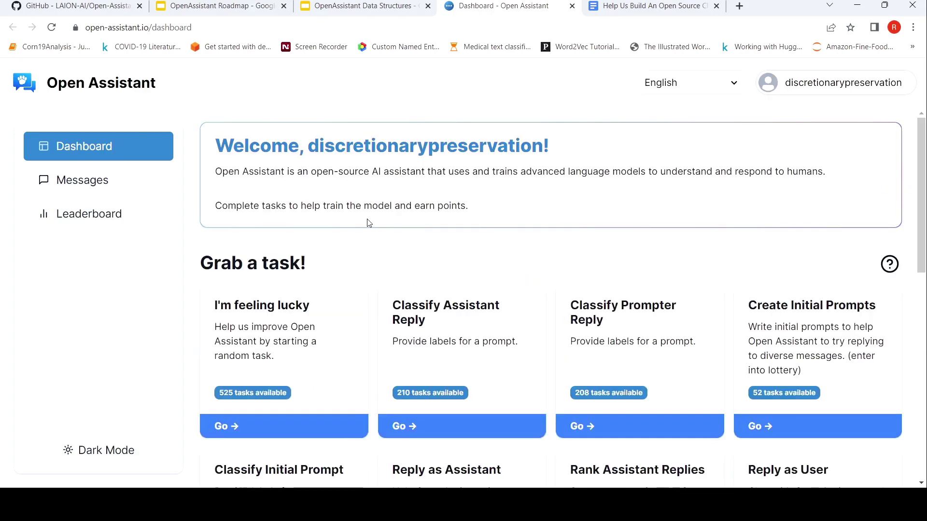
scroll(368, 223, "down", 1)
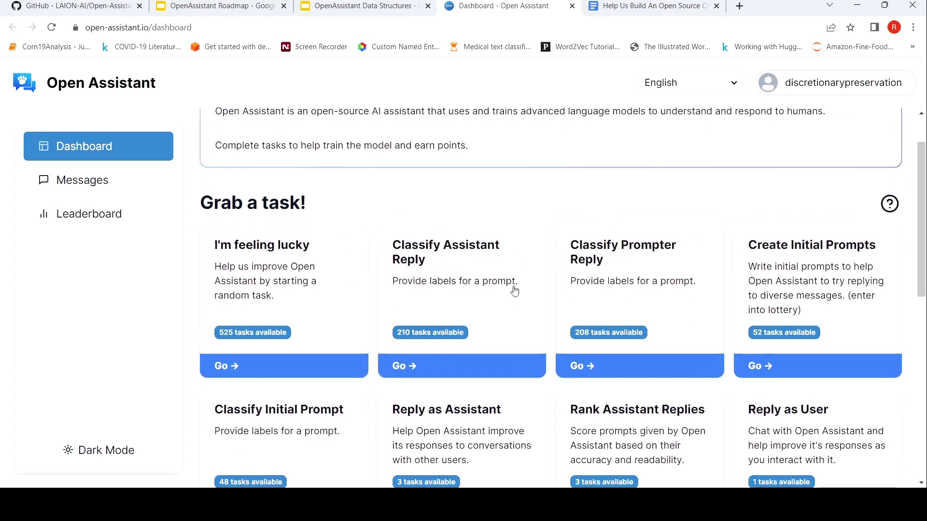
scroll(431, 262, "down", 2)
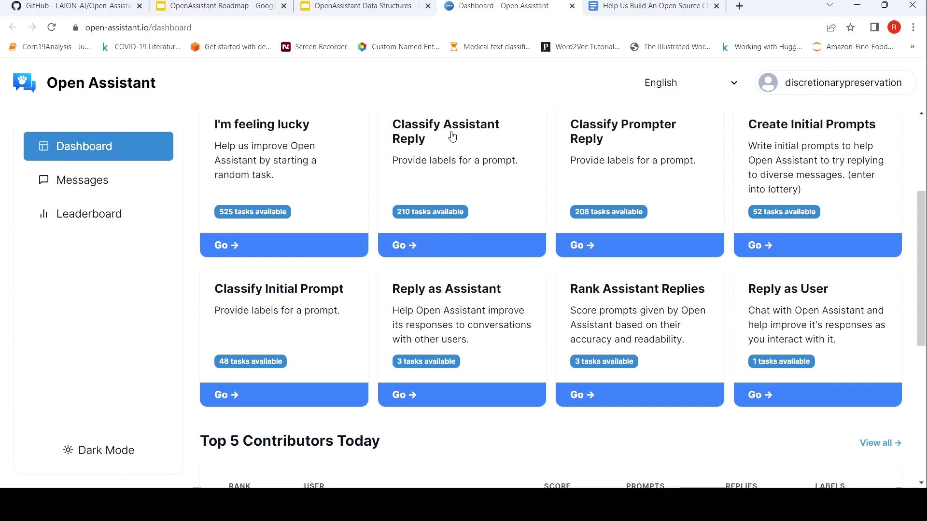
- Start a Classify Assistant Reply task and read the constructed-language conversation down to the spam questions
left_click(433, 152)
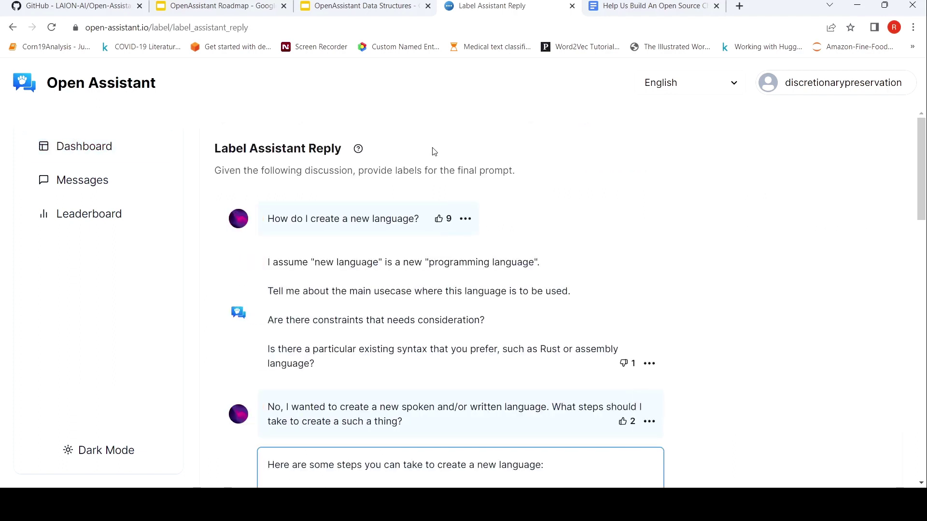
scroll(433, 152, "down", 3)
scroll(432, 164, "up", 1)
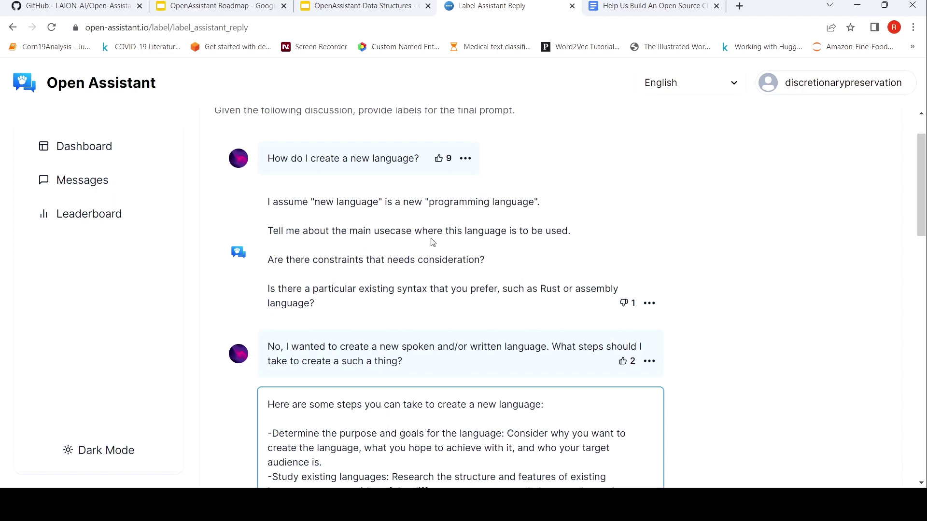
scroll(450, 240, "down", 3)
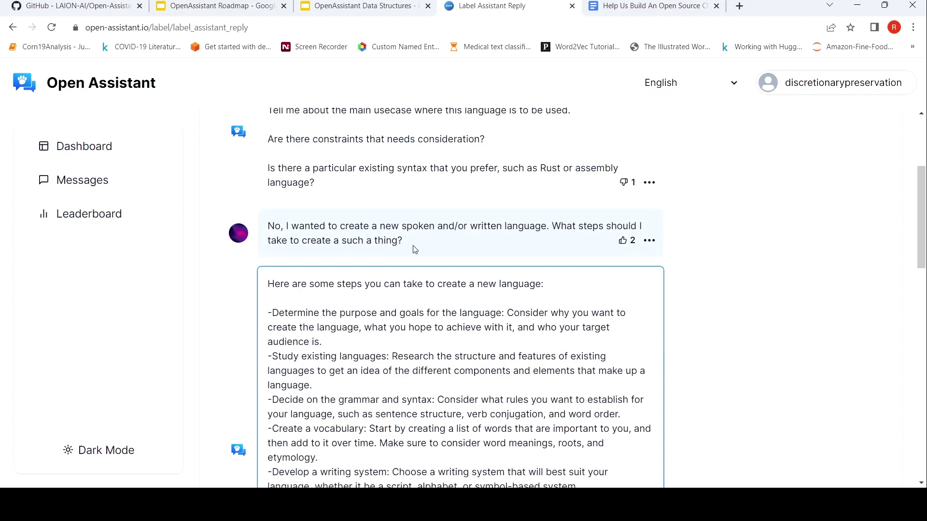
scroll(414, 249, "down", 3)
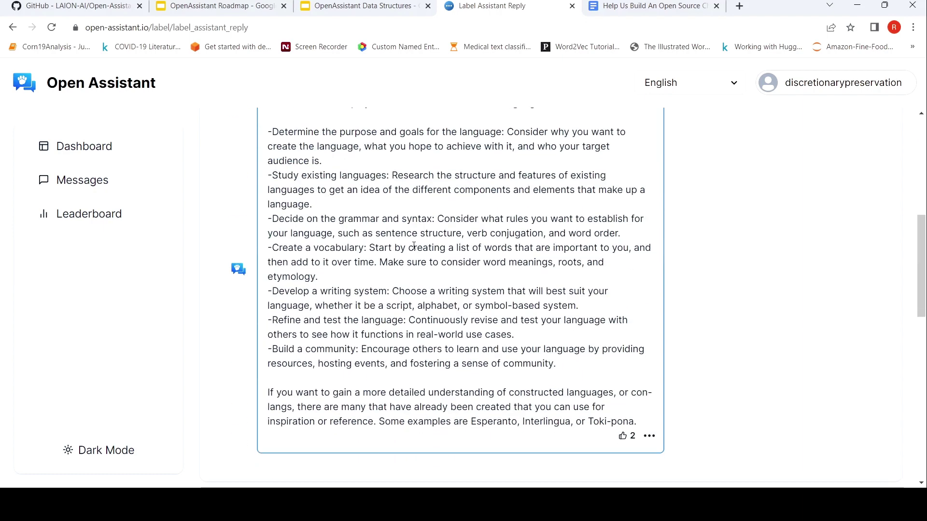
scroll(414, 248, "up", 1)
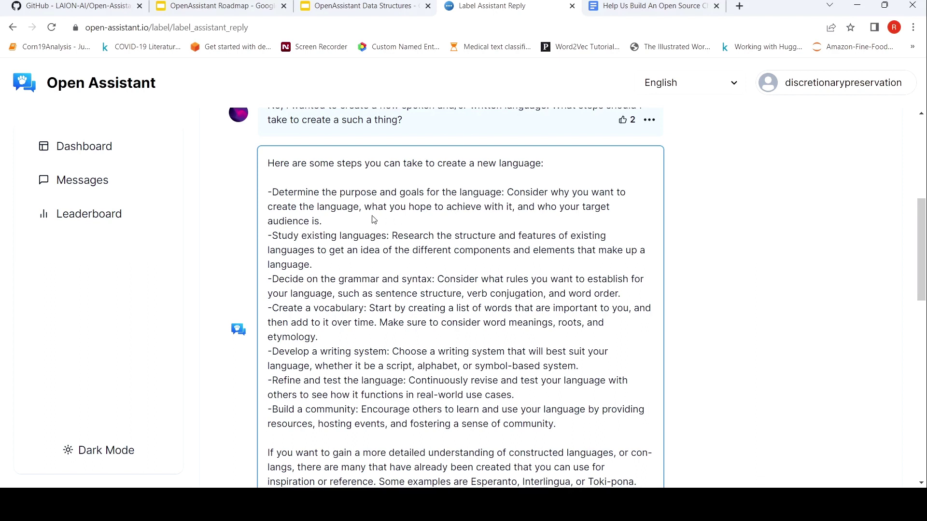
scroll(374, 219, "down", 1)
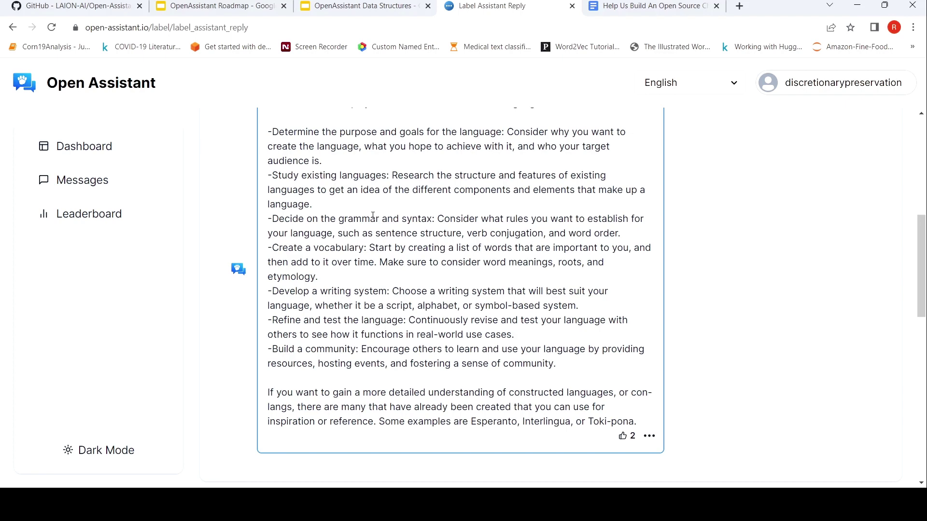
scroll(373, 215, "down", 2)
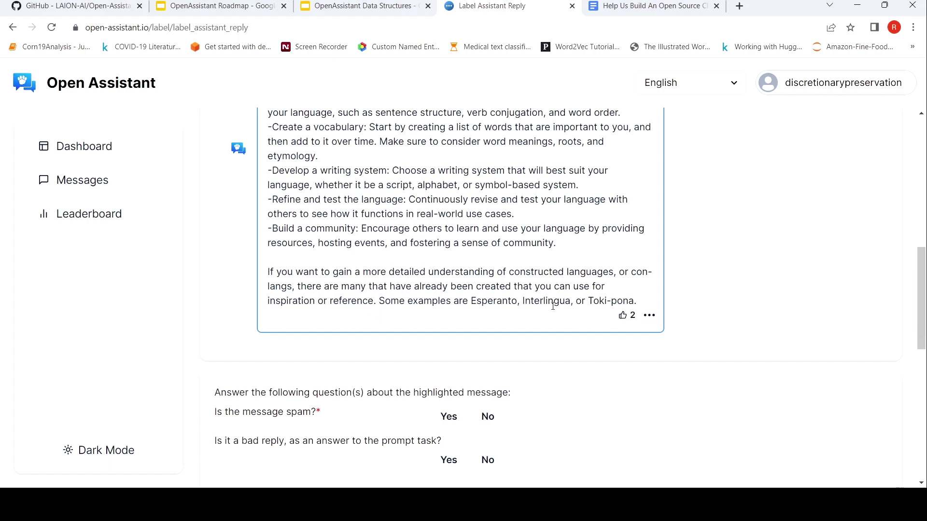
- Label the reply as not spam and not a bad answer
scroll(454, 256, "down", 2)
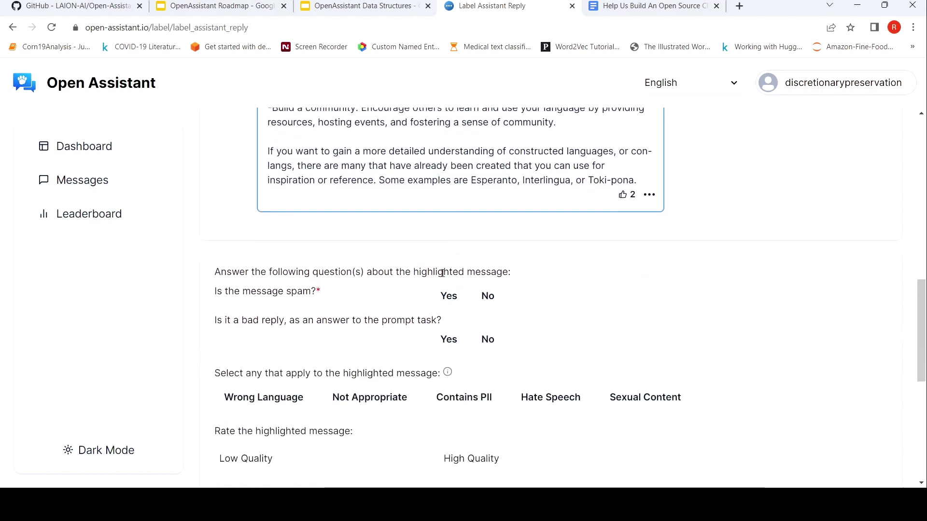
scroll(565, 281, "down", 1)
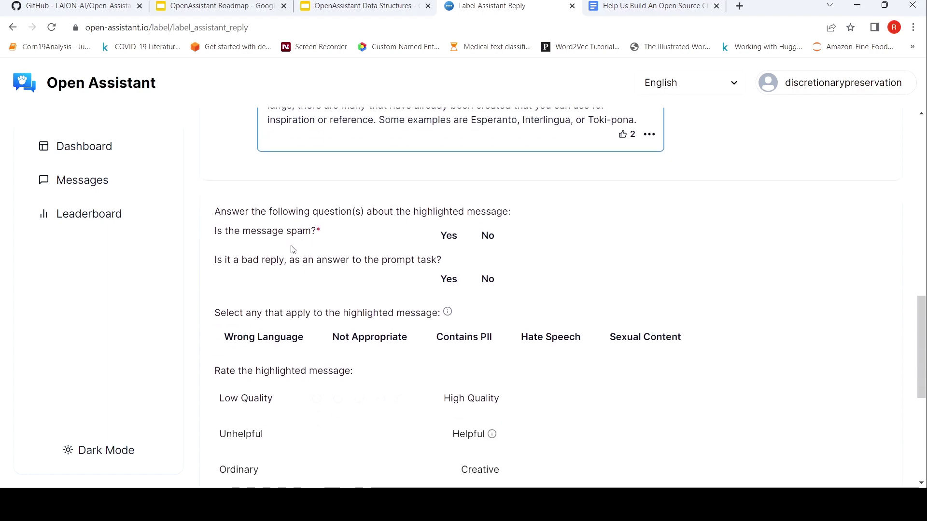
left_click(500, 238)
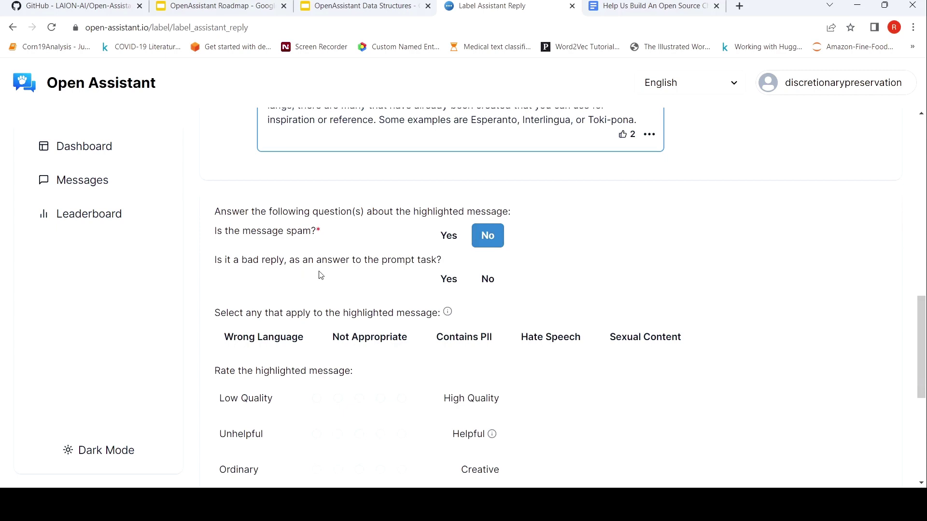
left_click(480, 288)
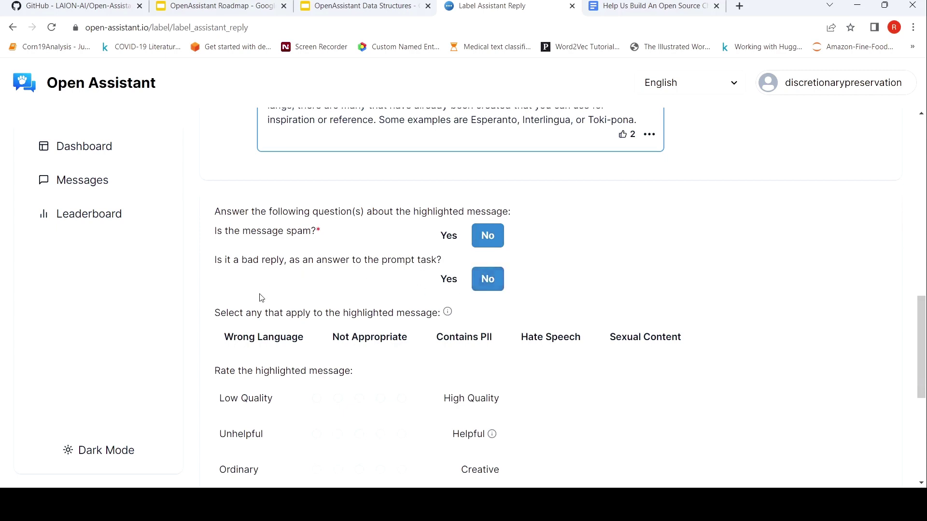
- Rate the reply at the highest quality and fully helpful
scroll(261, 298, "down", 1)
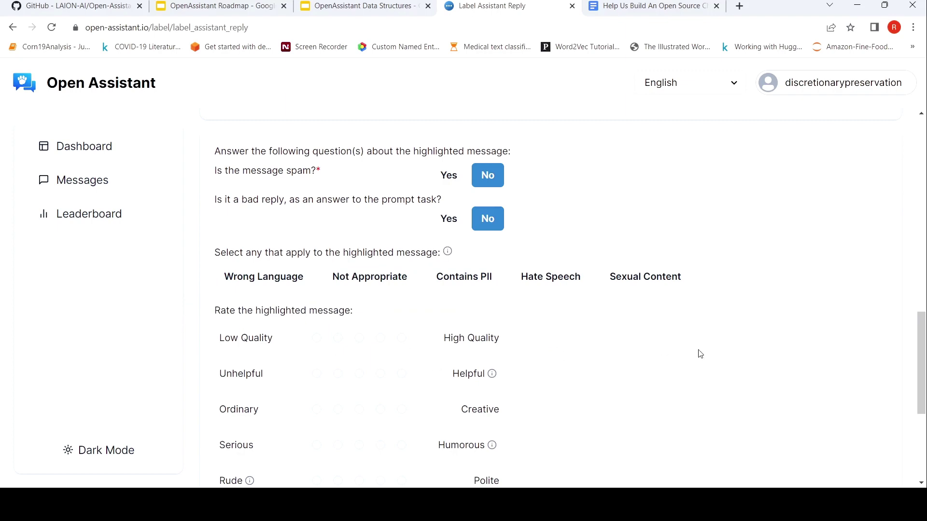
scroll(686, 351, "down", 1)
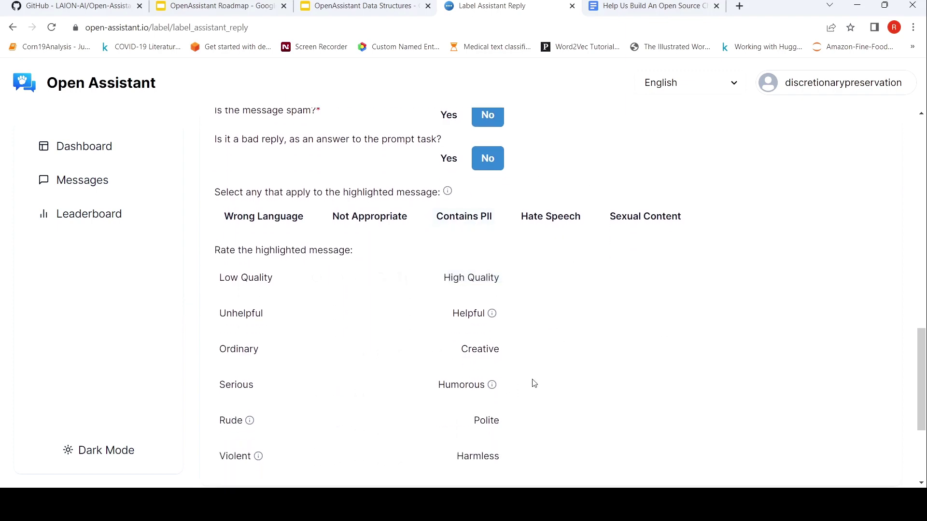
scroll(532, 381, "up", 6)
scroll(534, 382, "down", 4)
scroll(533, 382, "down", 3)
left_click(401, 280)
left_click(404, 316)
- Set creativity and humour to the middle, and politeness and harmlessness to maximum
scroll(575, 342, "up", 12)
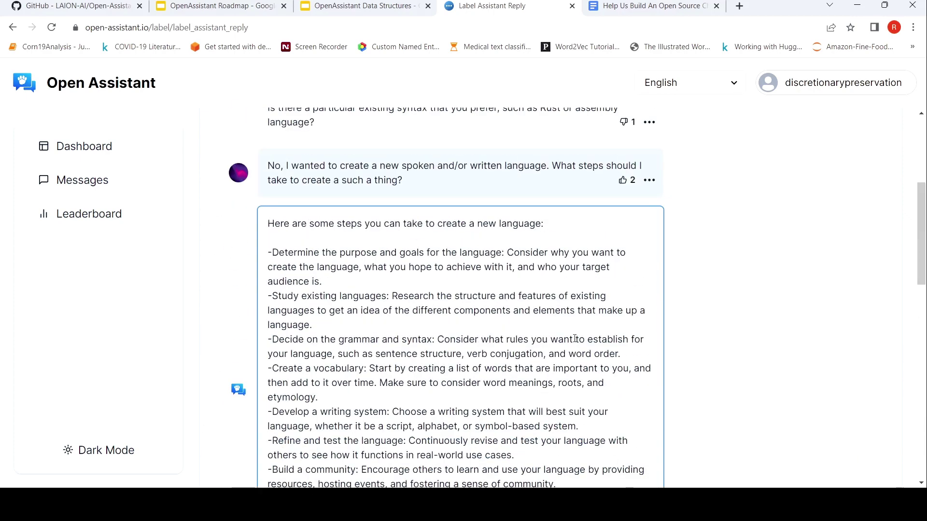
scroll(575, 339, "down", 10)
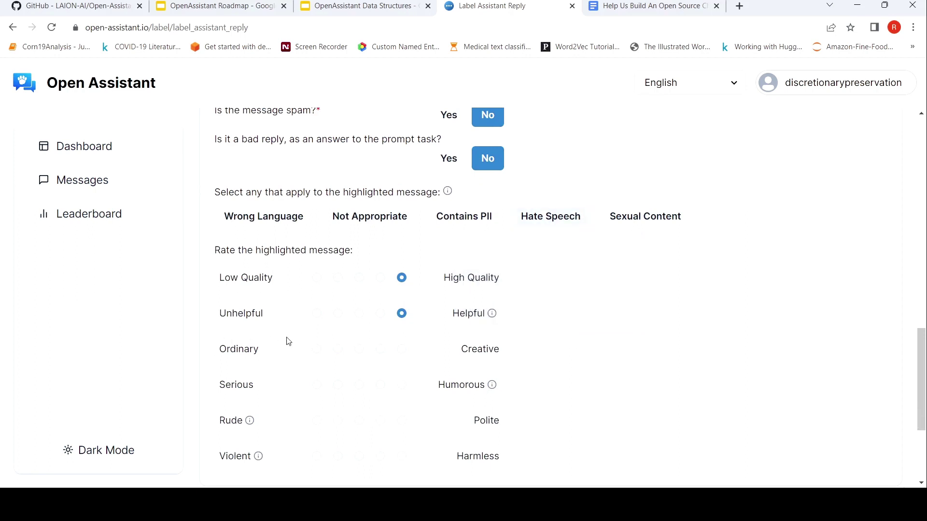
left_click(361, 351)
scroll(612, 347, "down", 3)
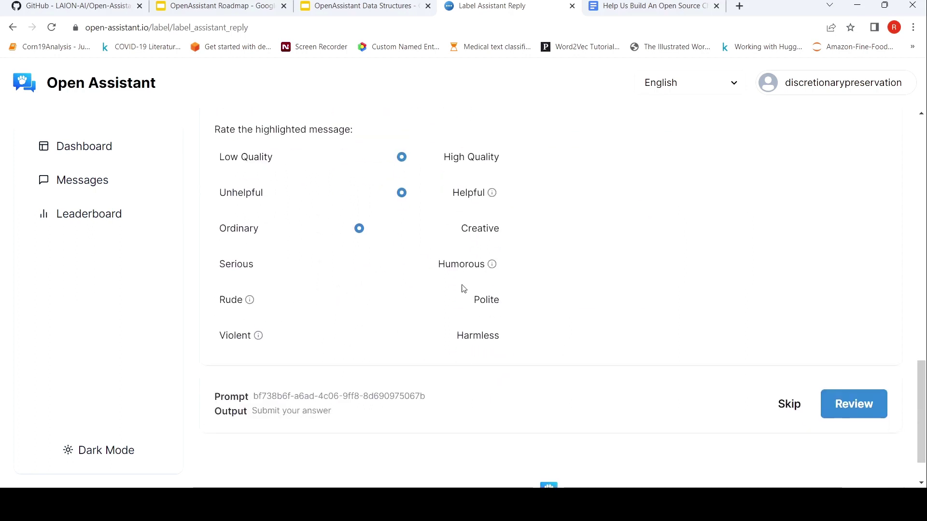
left_click(359, 265)
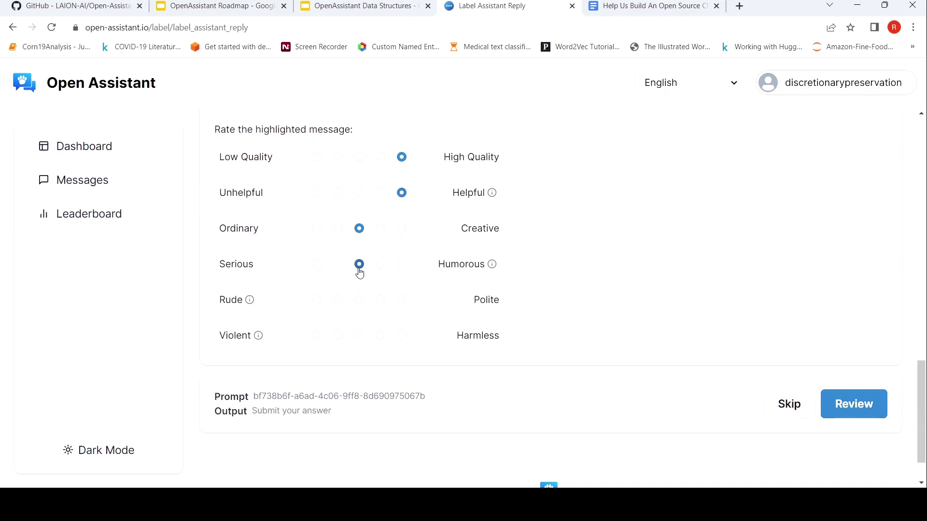
left_click(403, 301)
left_click(400, 341)
scroll(722, 320, "down", 2)
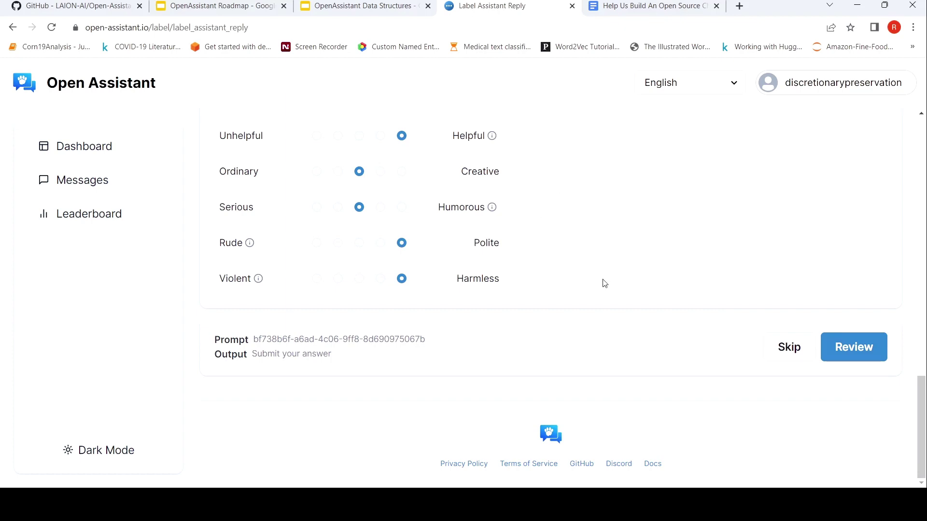
- Review and submit the labels for the constructed-language reply
left_click(853, 347)
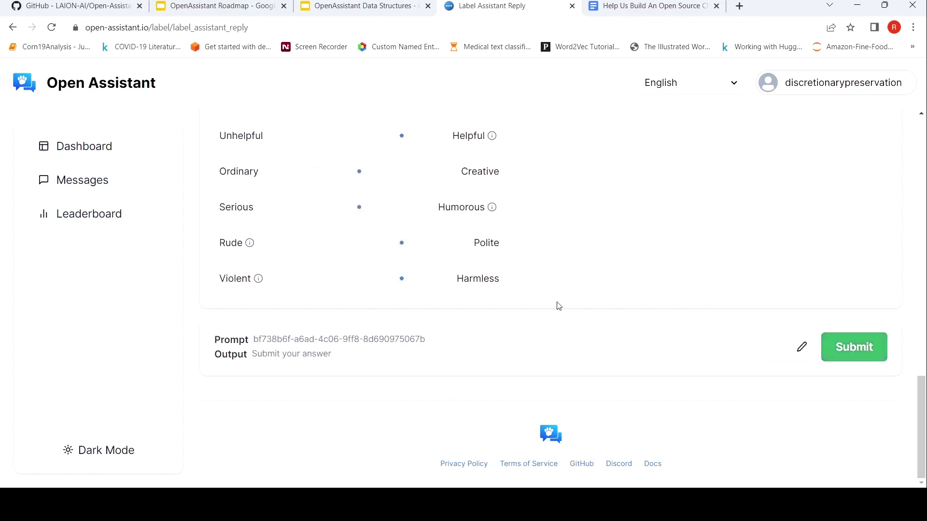
scroll(559, 305, "up", 9)
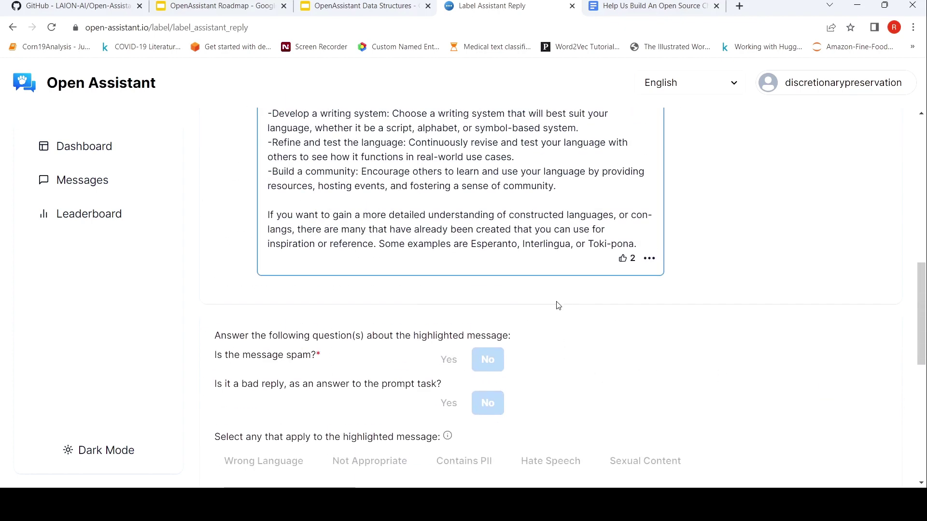
scroll(558, 305, "down", 9)
left_click(867, 348)
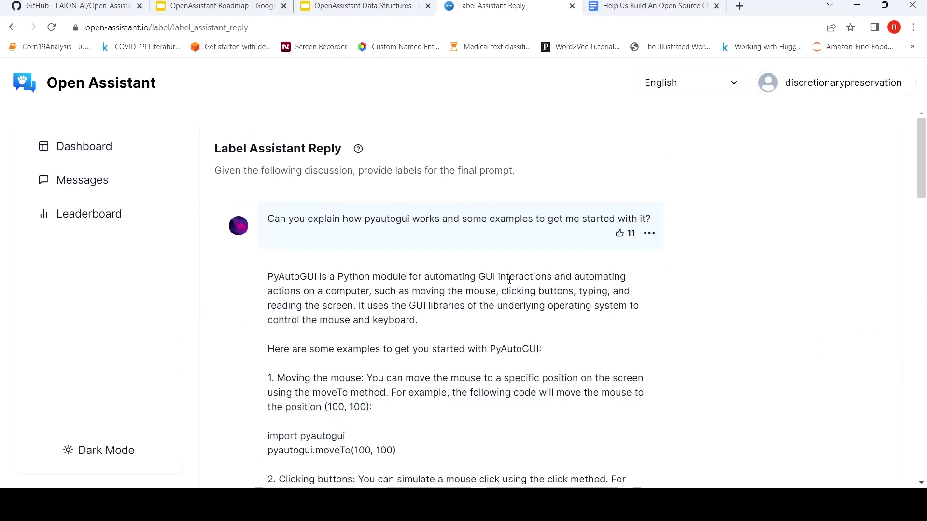
- Read through the new pyautogui conversation and return to its top
scroll(707, 298, "down", 9)
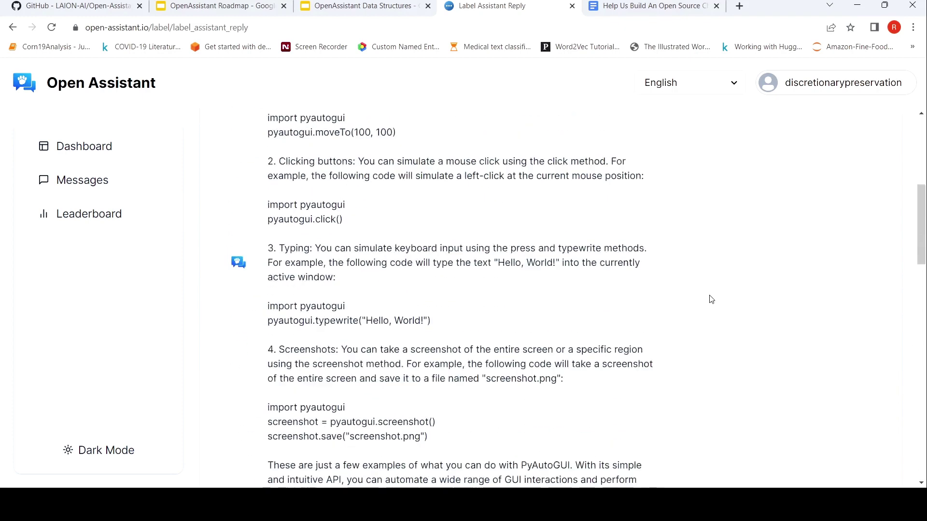
scroll(710, 299, "down", 10)
scroll(711, 299, "up", 6)
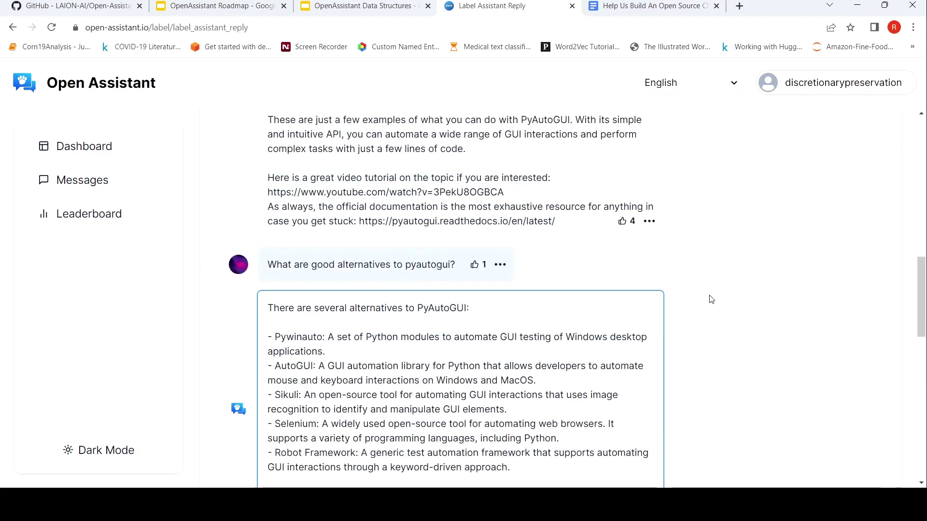
scroll(711, 299, "up", 4)
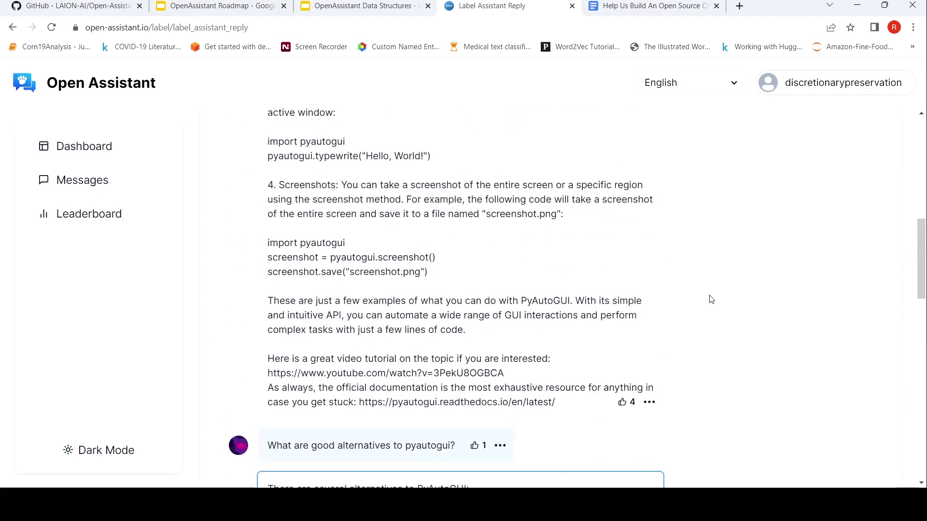
scroll(711, 300, "up", 5)
scroll(711, 300, "up", 5)
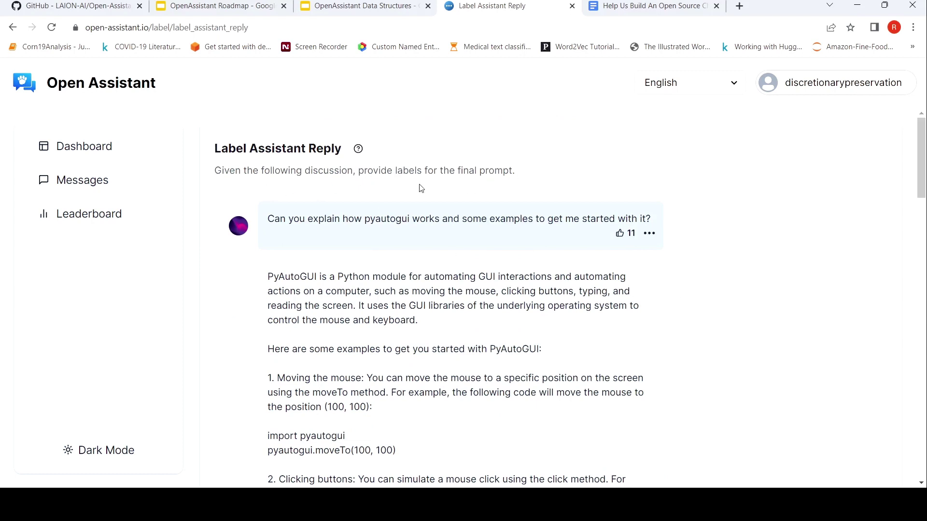
scroll(726, 269, "down", 15)
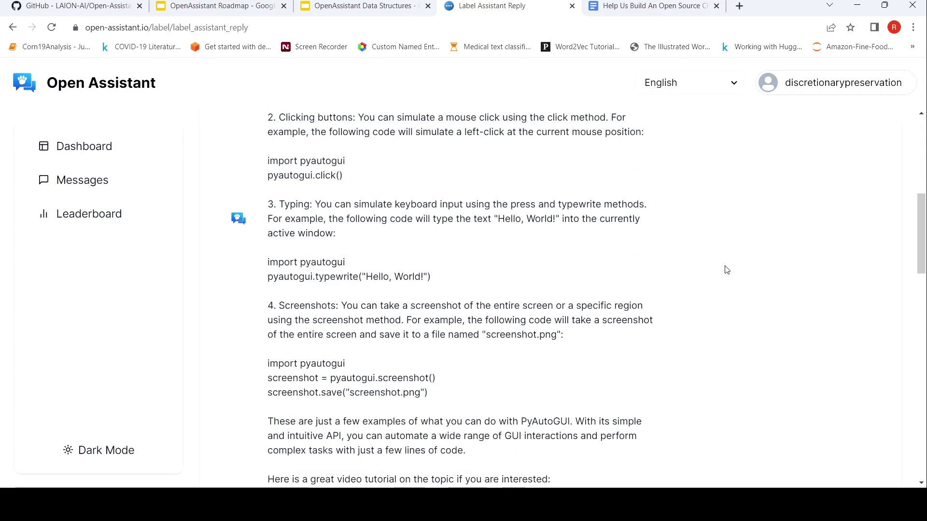
scroll(727, 270, "down", 7)
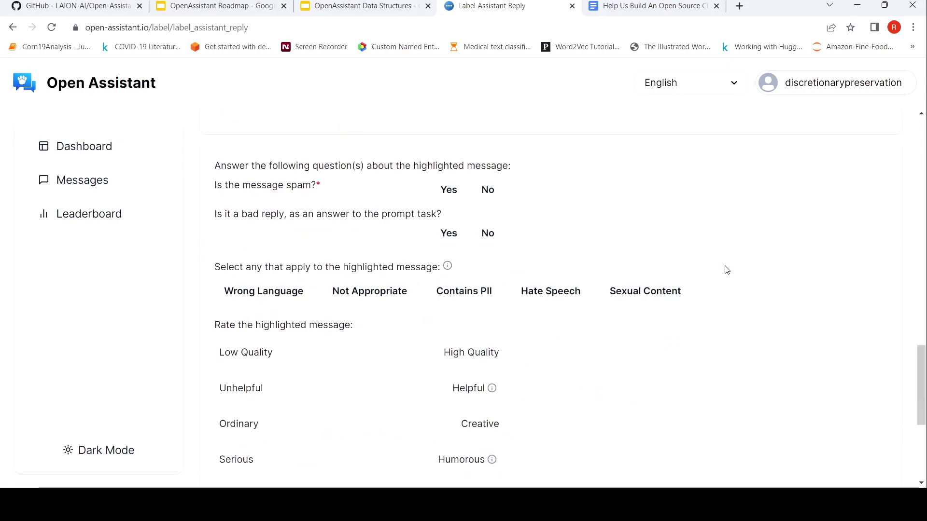
scroll(726, 270, "down", 5)
scroll(727, 270, "up", 20)
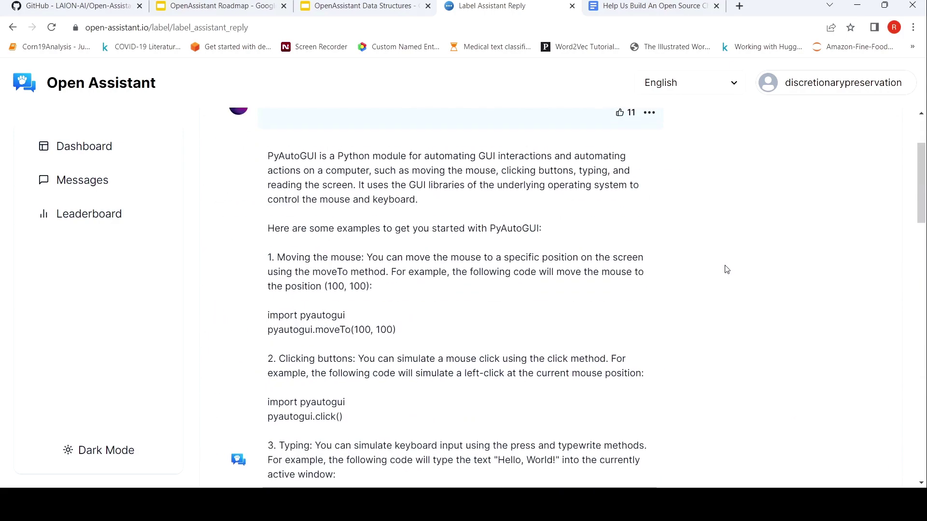
scroll(726, 269, "up", 3)
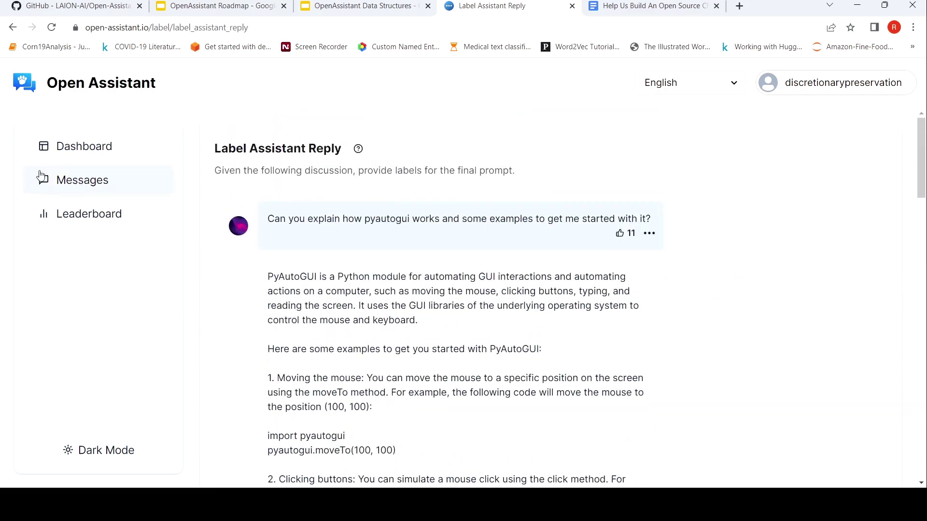
- Return to the dashboard and start a Reply as Assistant task on Buddhism's four noble truths
left_click(86, 147)
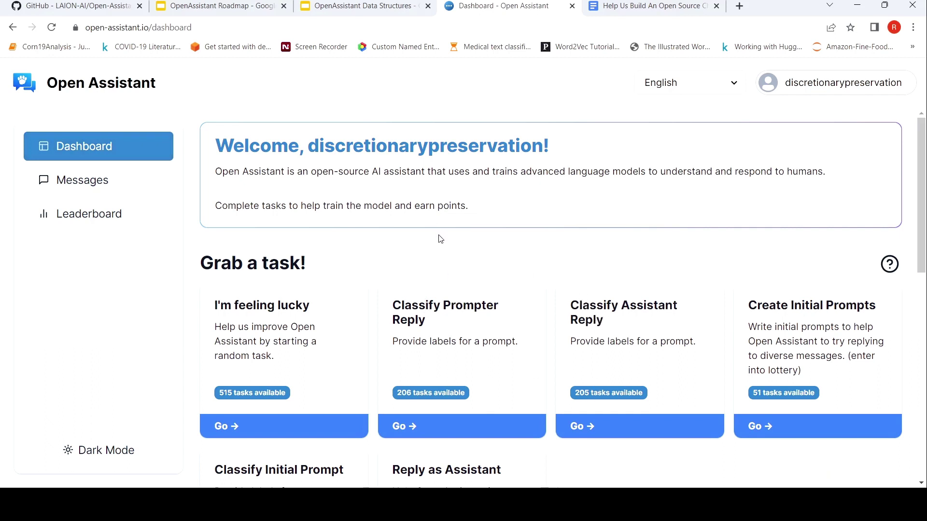
scroll(441, 241, "down", 2)
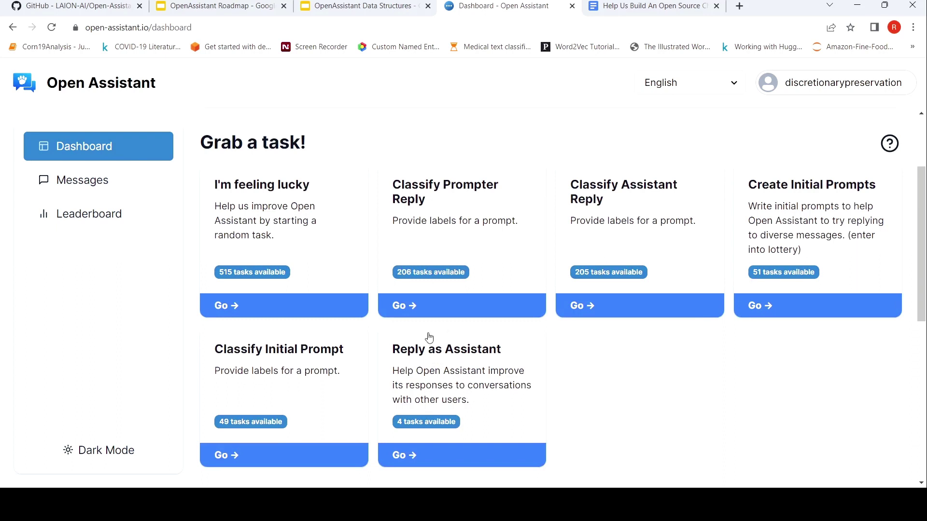
left_click(438, 367)
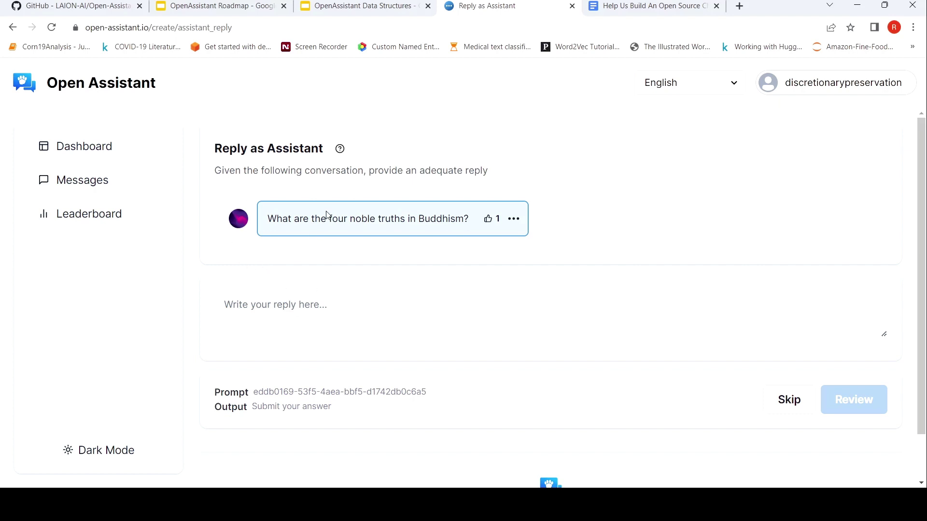
- Leave the four-noble-truths reply task and scroll to the dashboard's Grab a task! cards
left_click(102, 155)
scroll(487, 242, "down", 2)
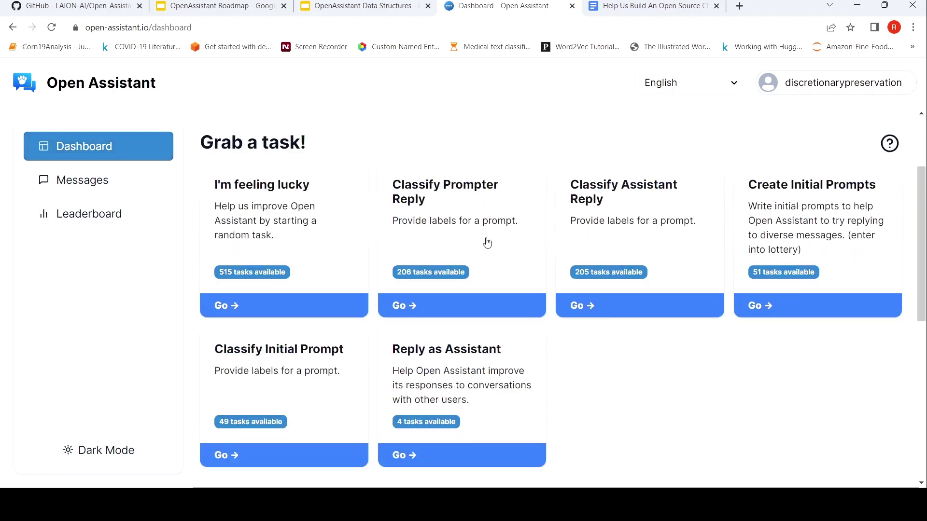
- Start a Classify Prompter Reply task and check the options on the first message and 'denied' reply
left_click(444, 225)
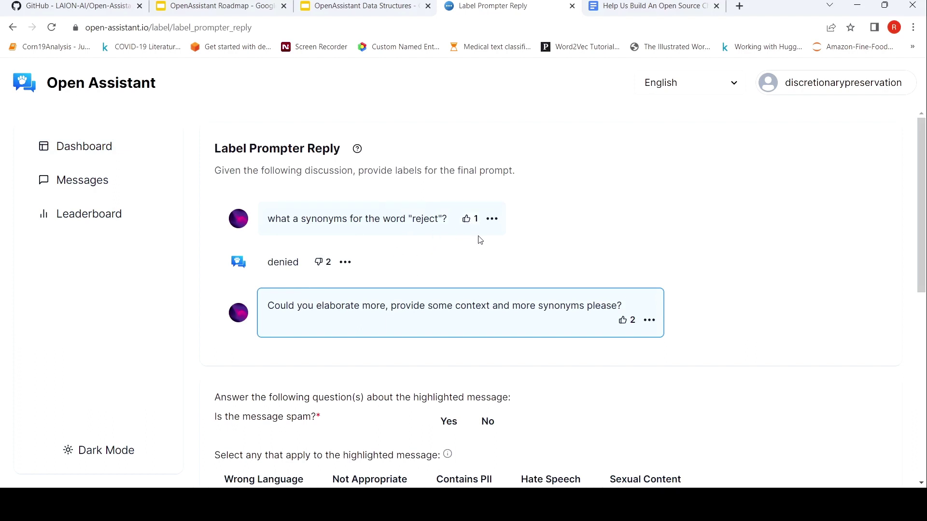
left_click(495, 223)
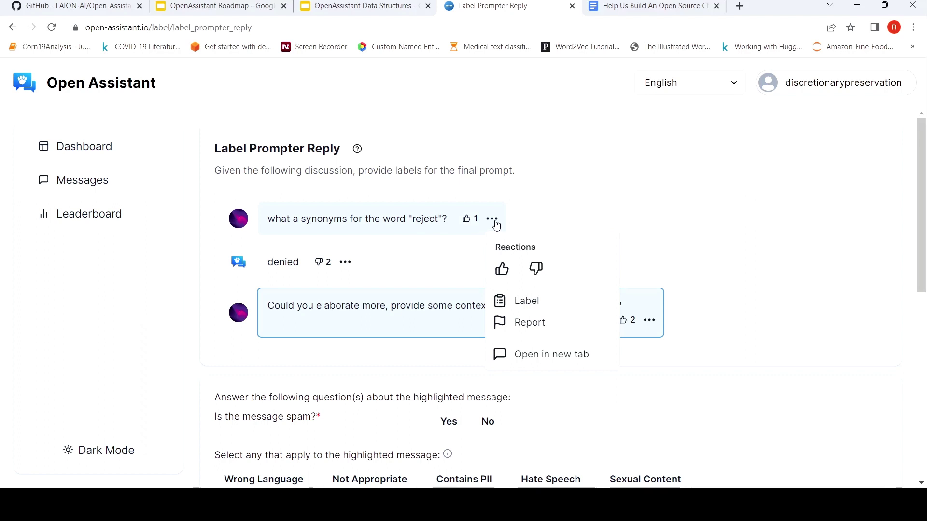
left_click(415, 269)
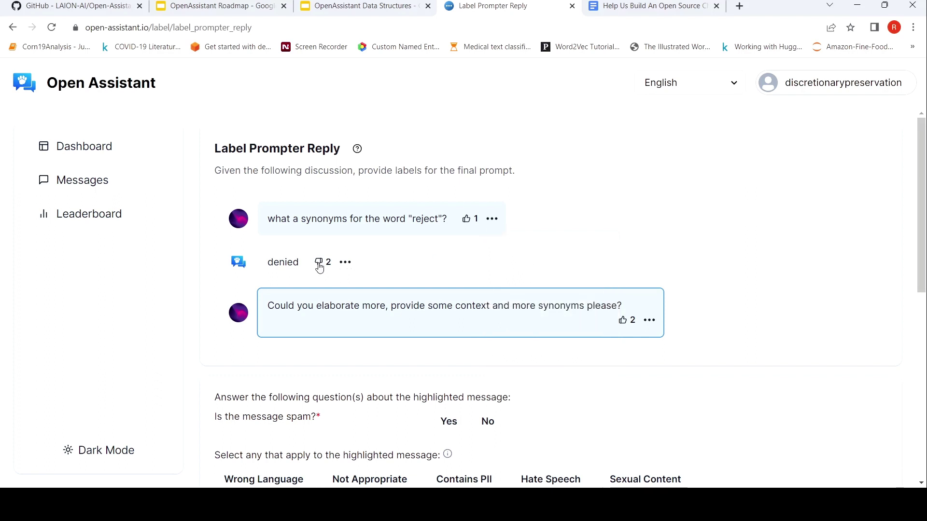
left_click(345, 262)
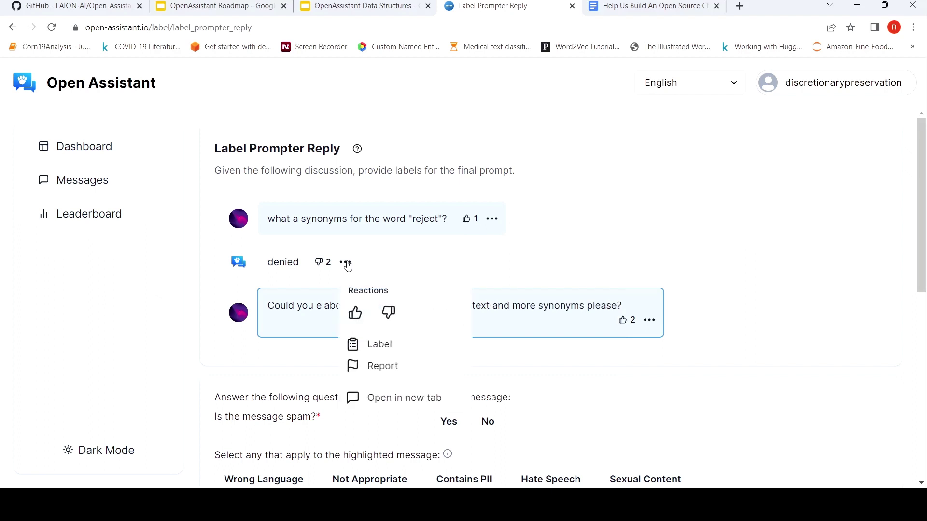
left_click(439, 247)
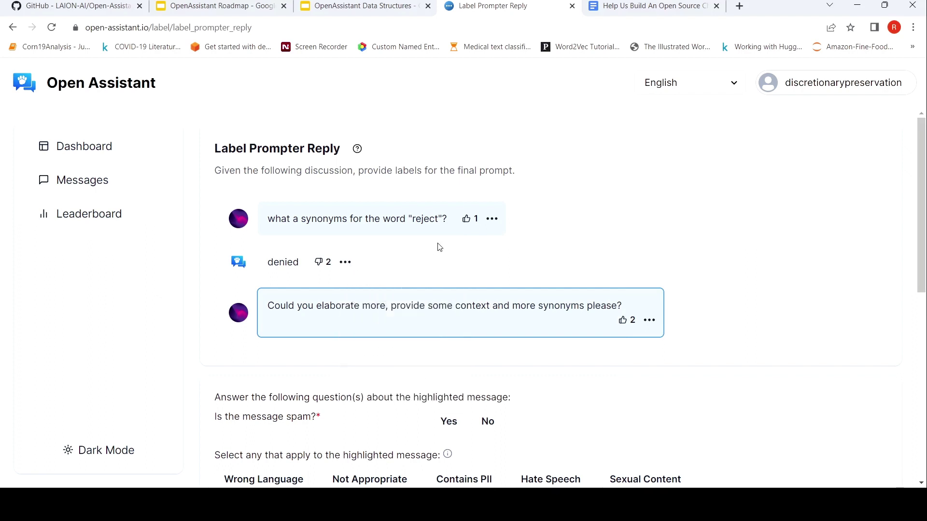
- Google 'synonyms for reject' in a new tab and open the Thesaurus.com list for rejects
left_click(739, 6)
type("syn")
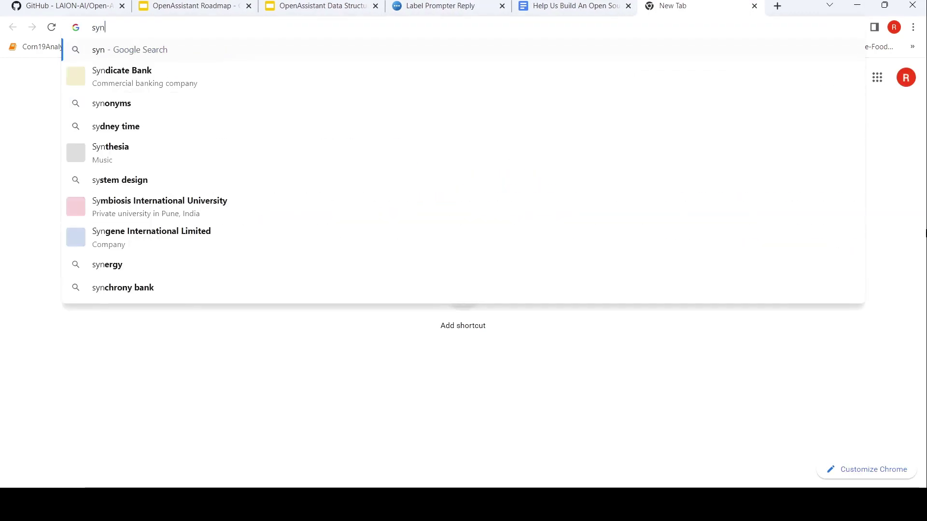
type("onyms for ")
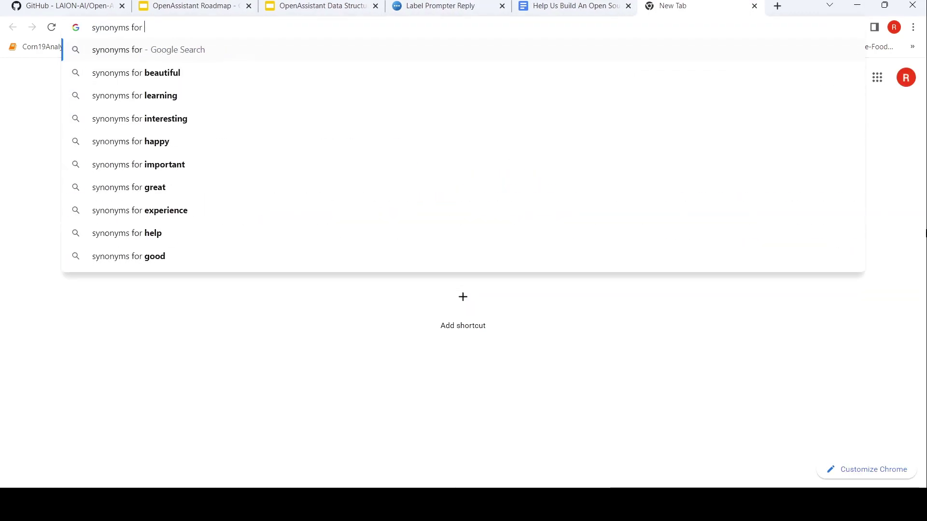
type("reject")
key("Return")
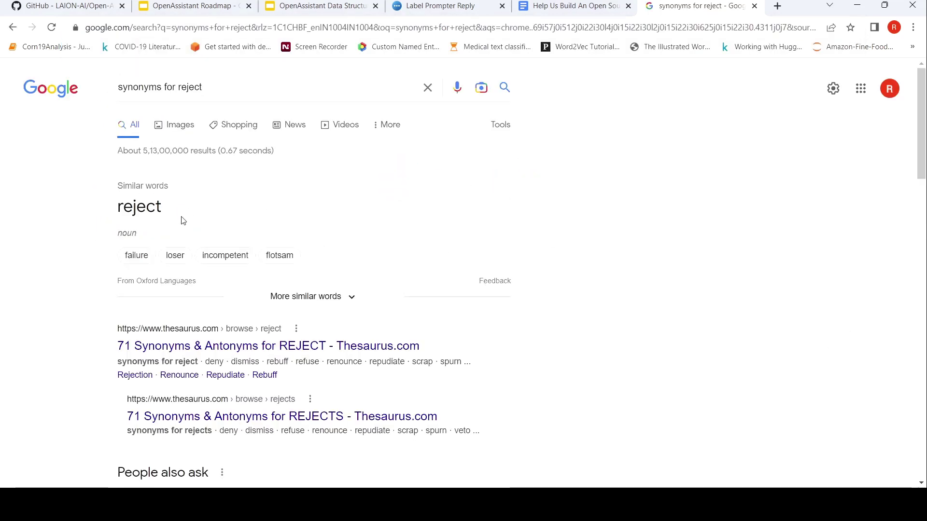
scroll(183, 220, "down", 3)
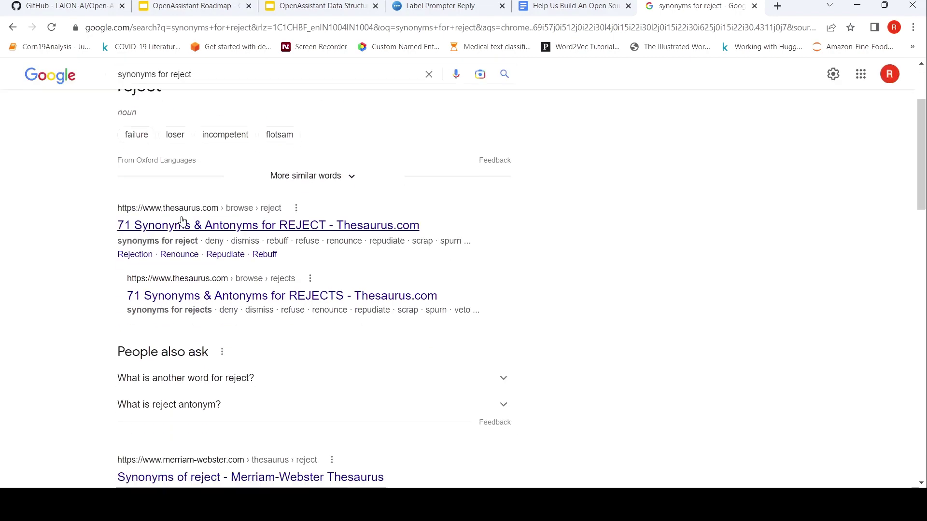
left_click(216, 303)
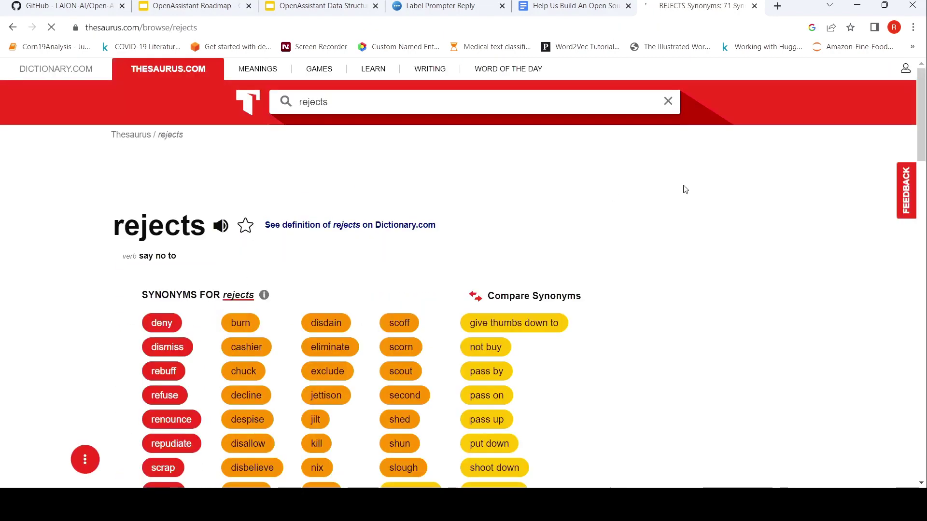
scroll(684, 188, "down", 3)
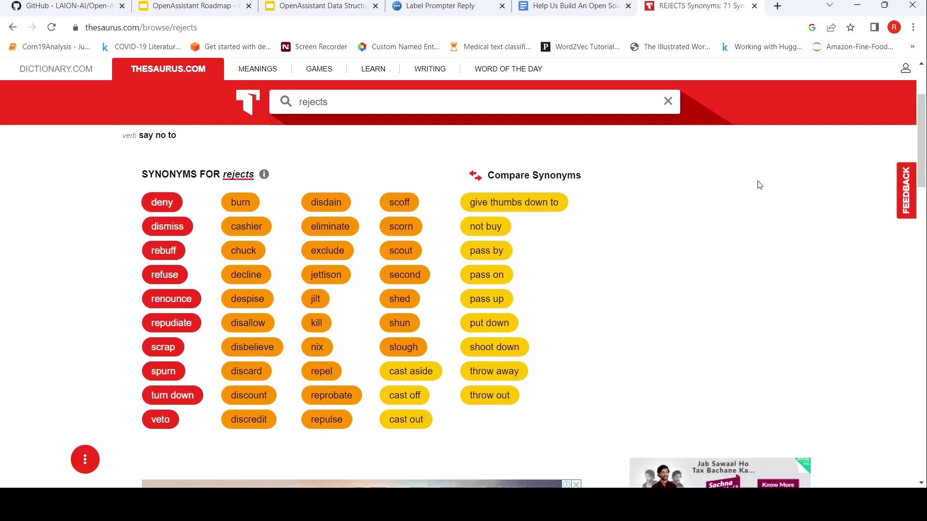
- Back in the Label Prompter Reply task, add a thumbs-up reaction to the 'denied' reply
left_click(571, 9)
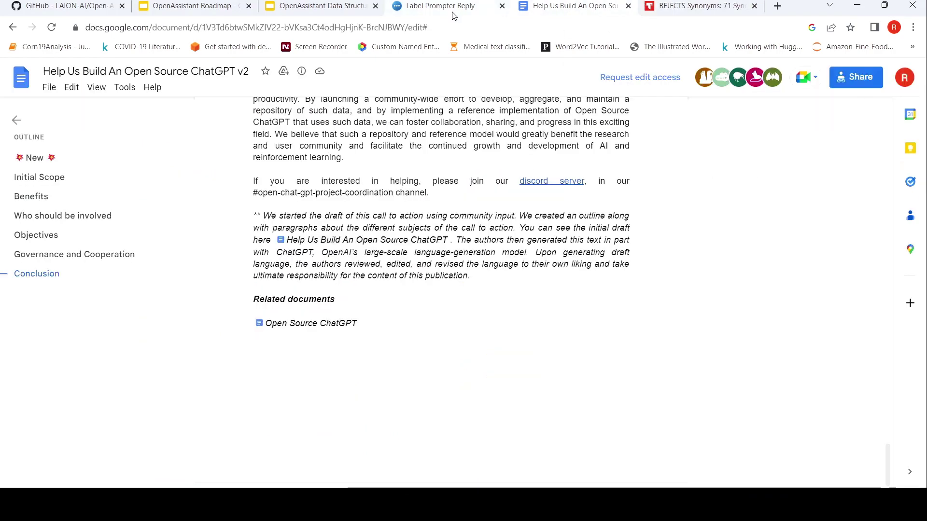
left_click(456, 9)
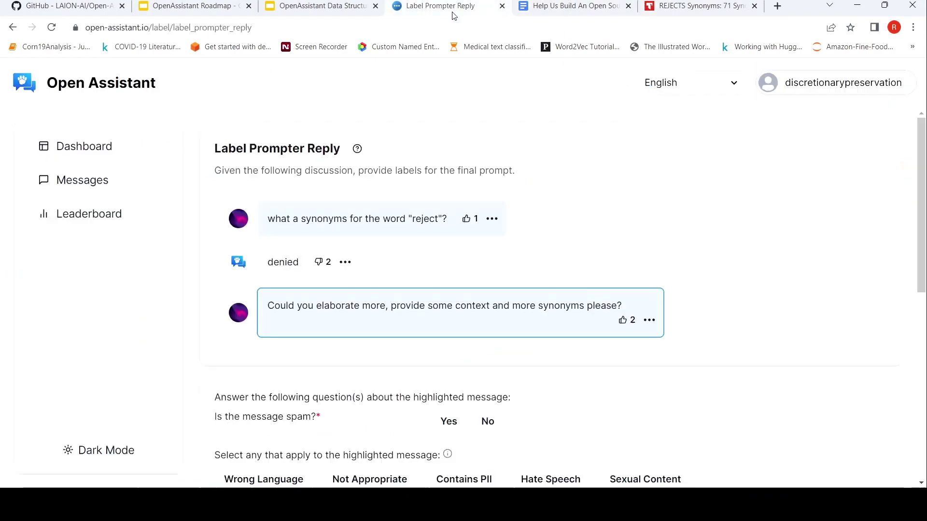
left_click(346, 263)
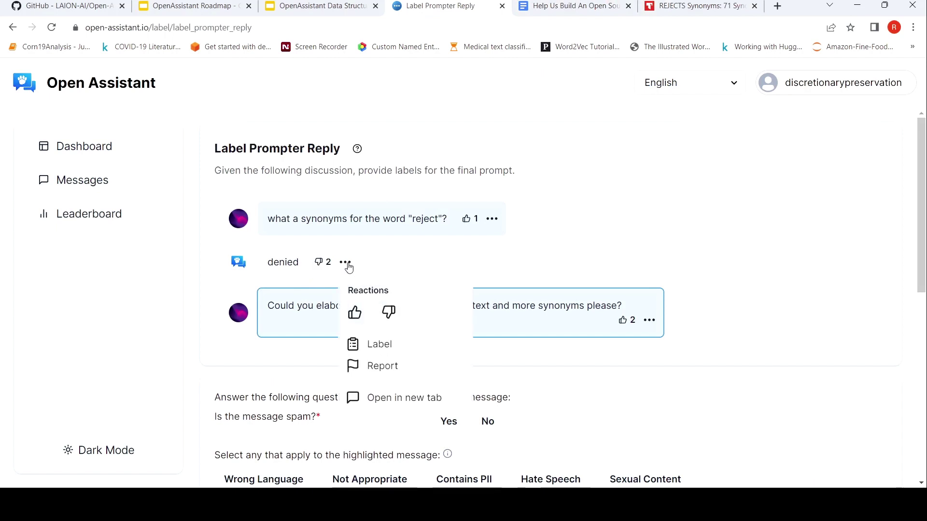
left_click(355, 310)
scroll(474, 230, "down", 1)
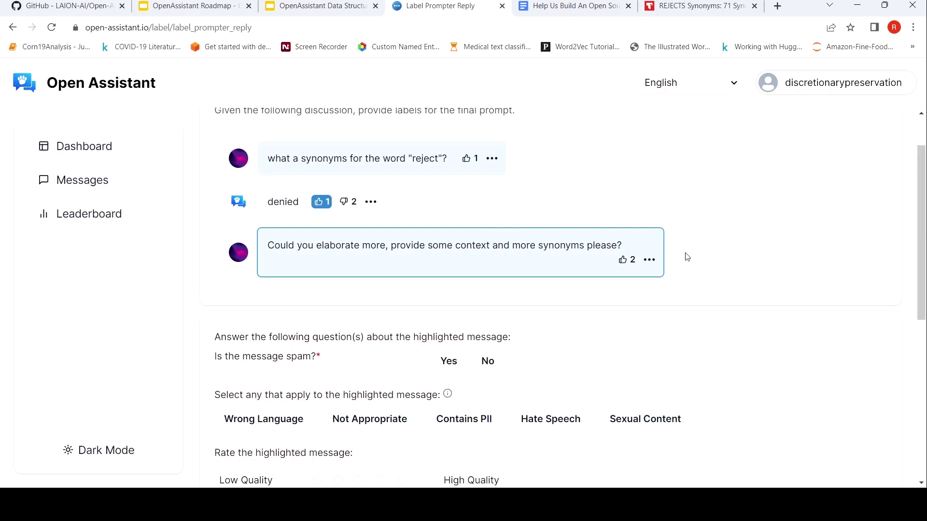
- Check the reply's labelling form, then mark the highlighted message as not spam
left_click(371, 202)
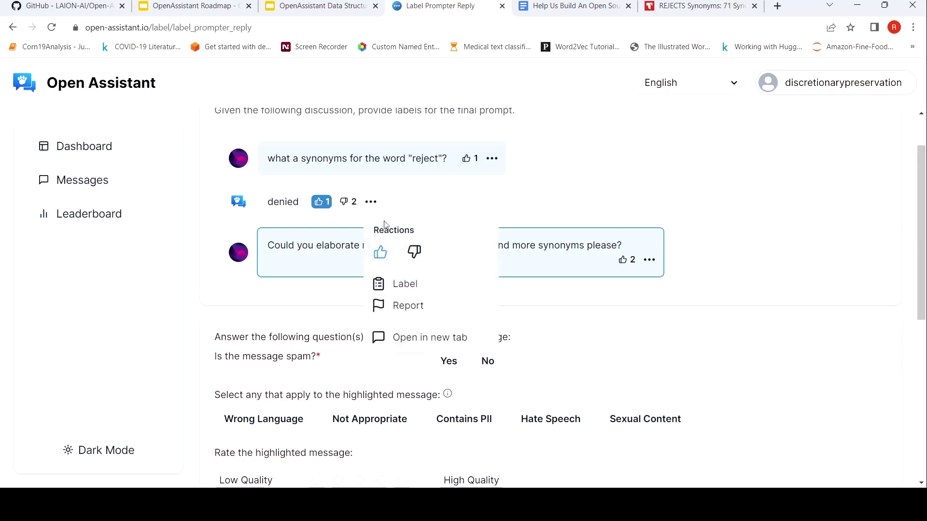
left_click(406, 284)
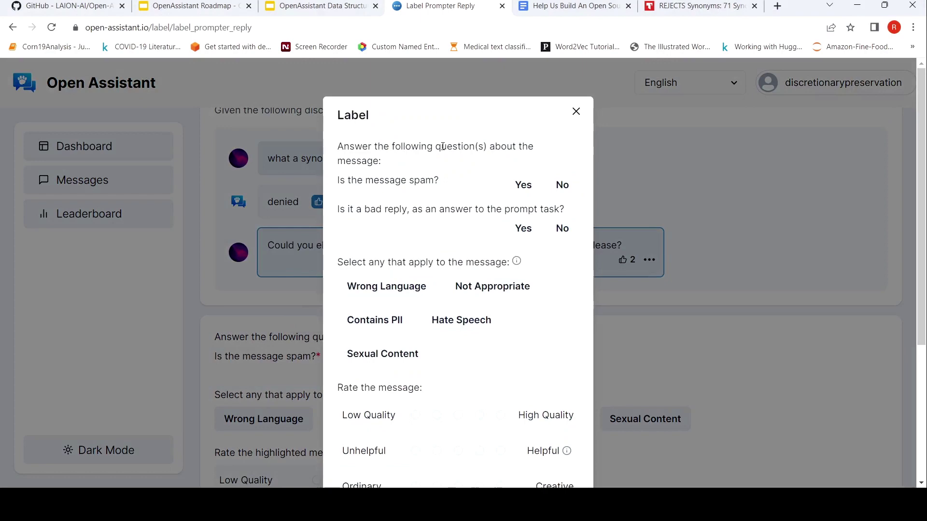
left_click(576, 112)
scroll(399, 229, "down", 2)
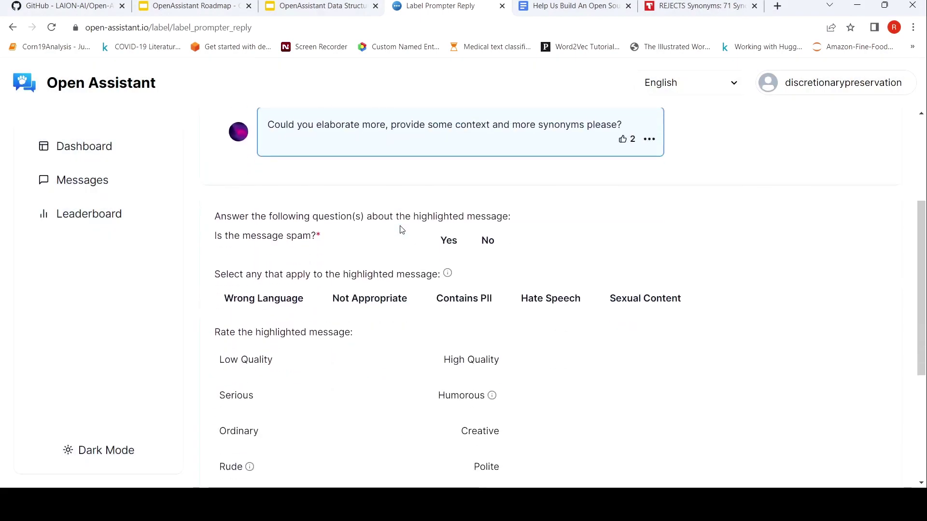
left_click(492, 248)
scroll(622, 327, "down", 3)
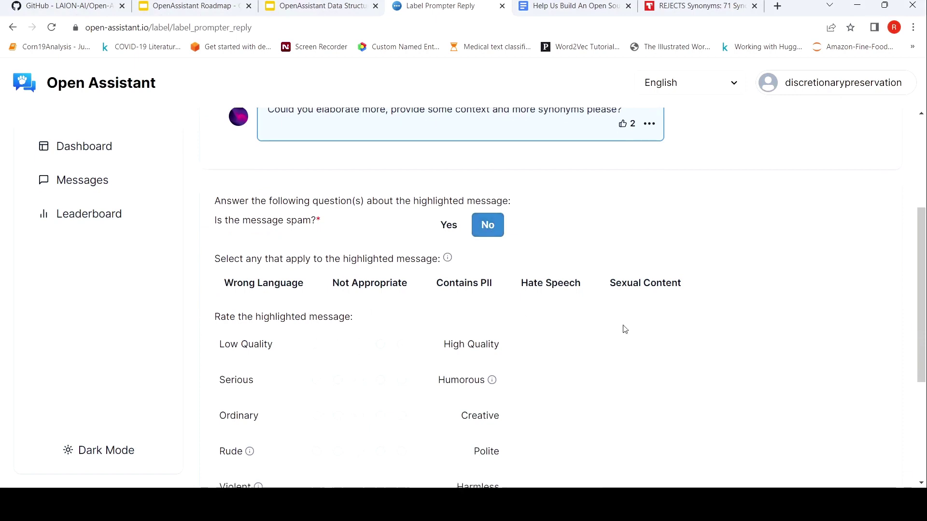
- Rate it high quality, midway serious/humorous and ordinary/creative, polite and harmless, then submit
left_click(402, 240)
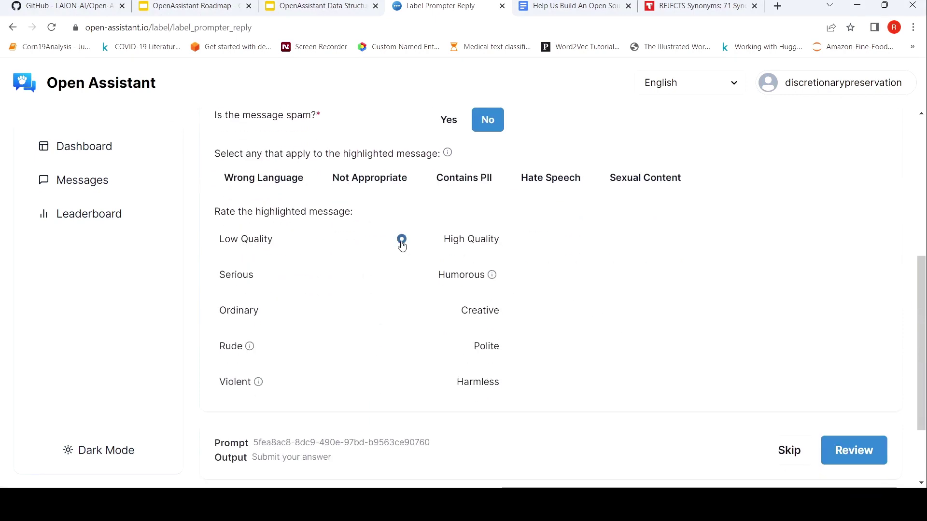
left_click(359, 275)
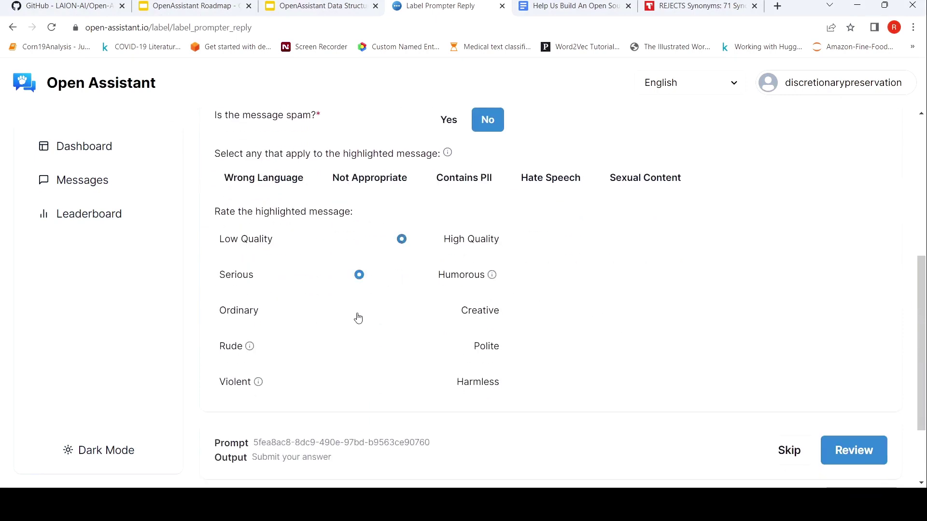
left_click(359, 311)
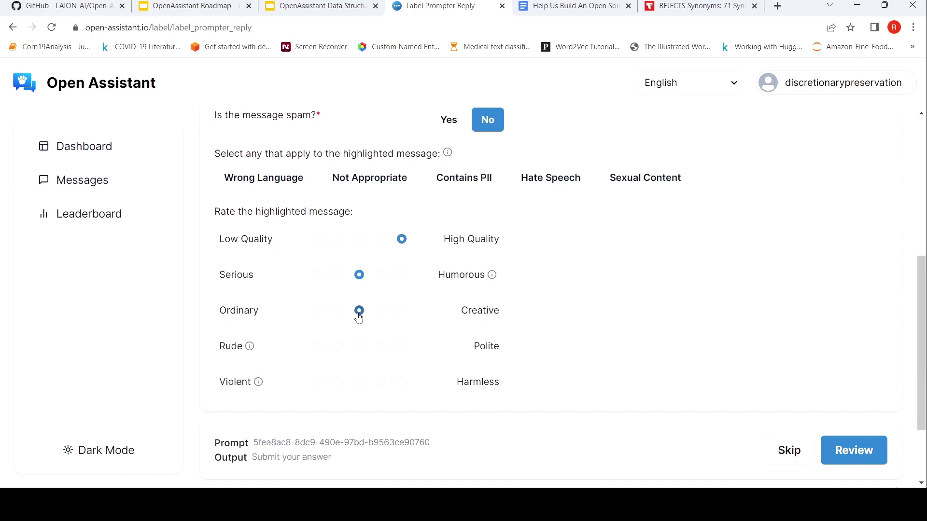
left_click(401, 348)
left_click(401, 382)
left_click(840, 460)
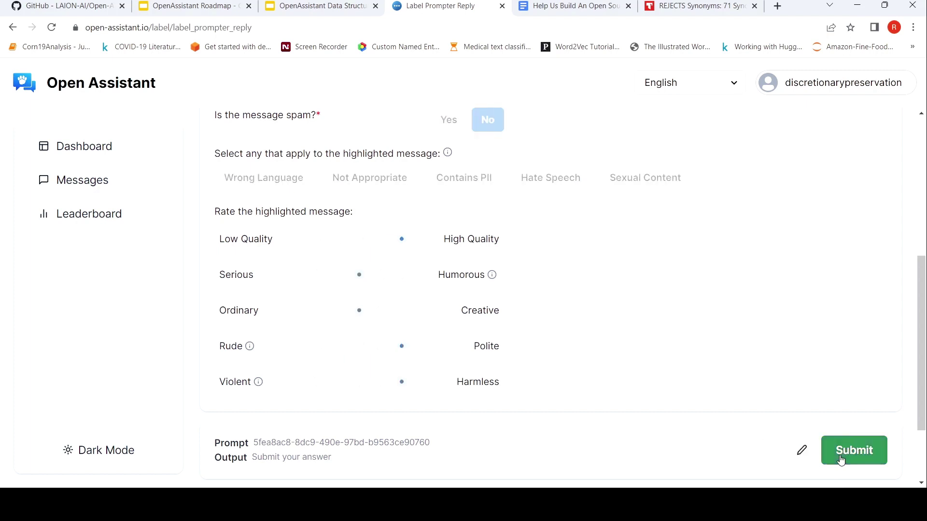
left_click(844, 452)
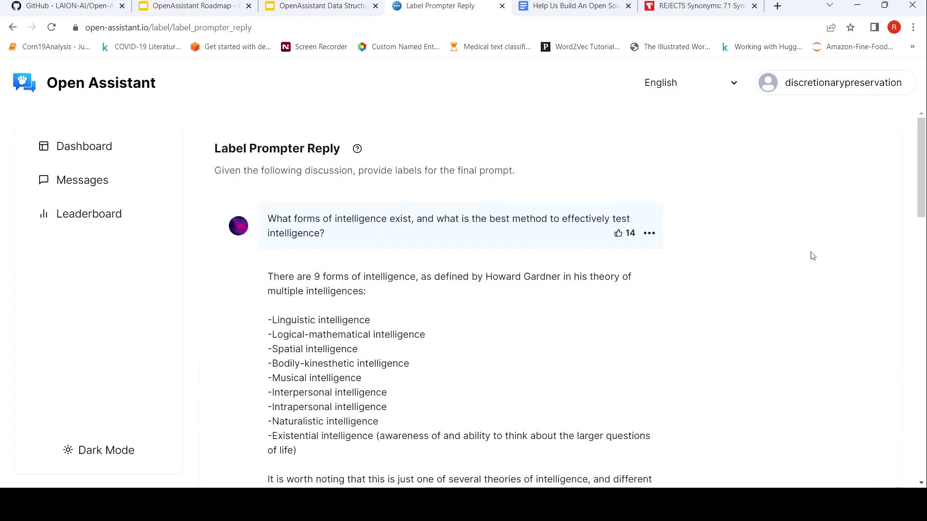
- Show the dashboard, scroll down to the Top 5 Contributors Today table and back up
left_click(65, 150)
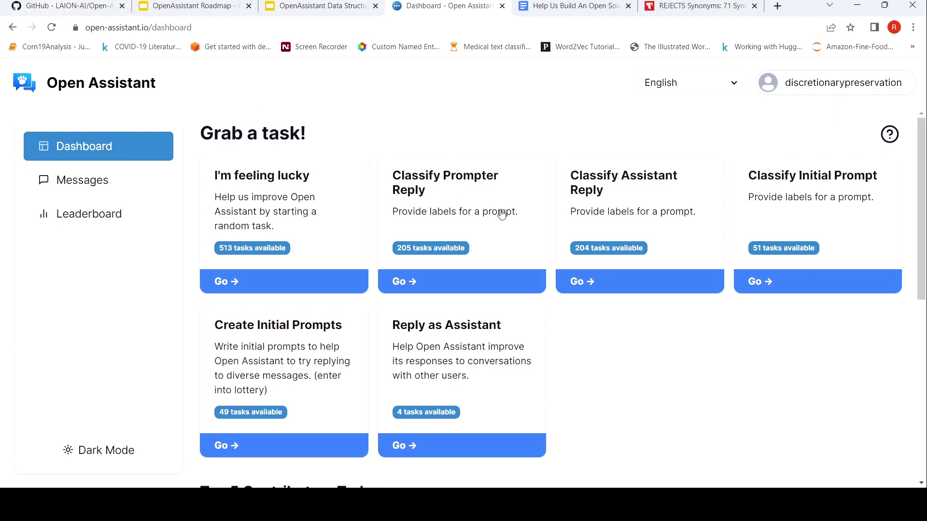
scroll(520, 231, "down", 4)
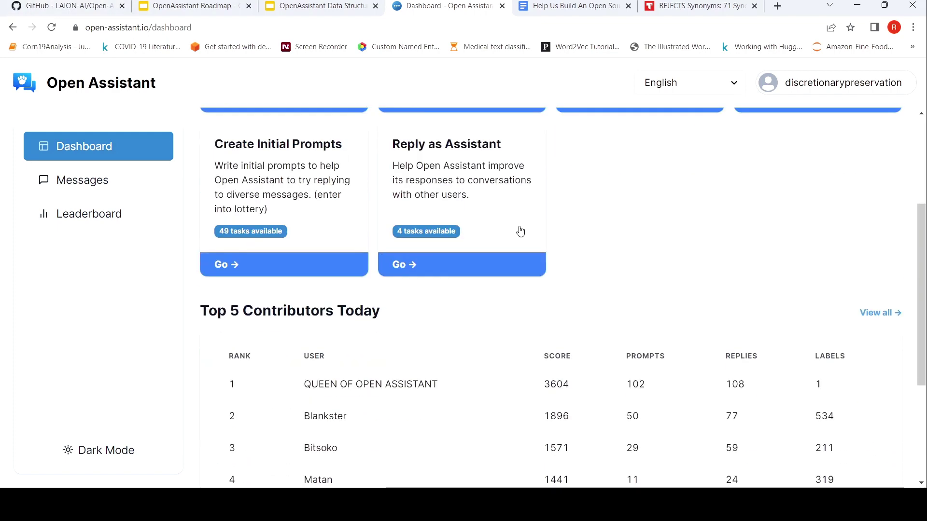
scroll(519, 231, "down", 1)
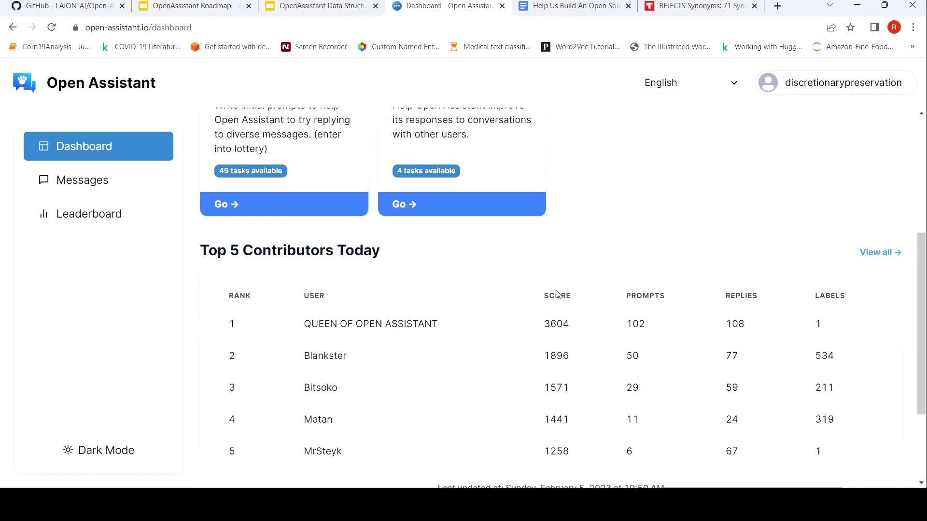
scroll(558, 290, "down", 2)
scroll(558, 292, "up", 5)
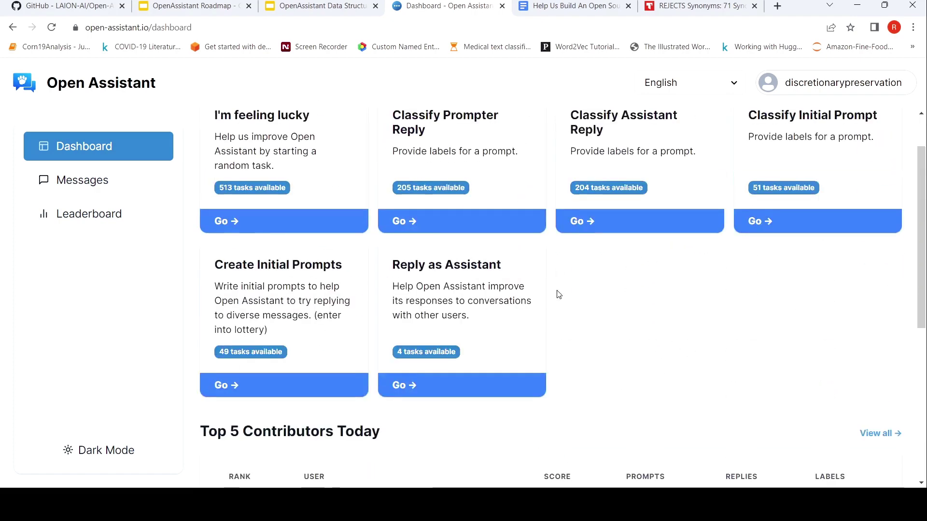
scroll(558, 295, "up", 1)
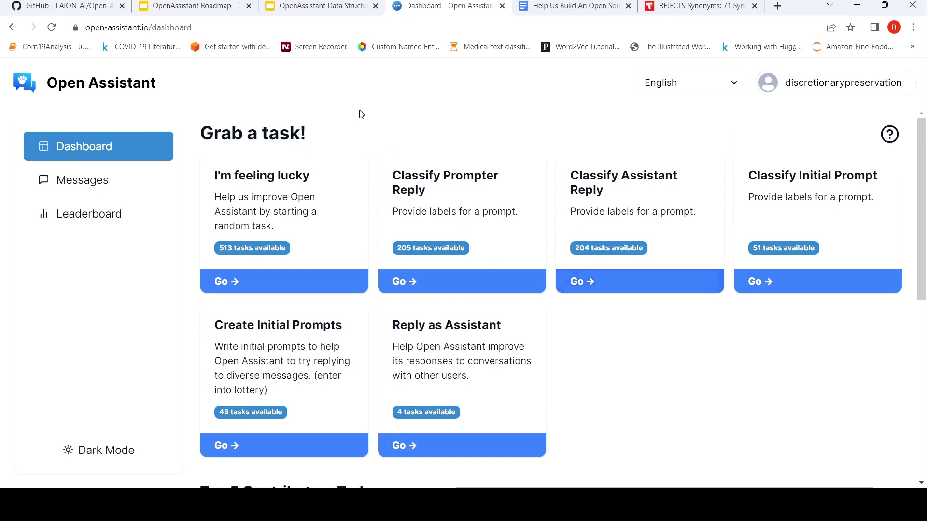
- Glance at the Roadmap deck, then return to the top of the Open-Assistant GitHub README
left_click(93, 11)
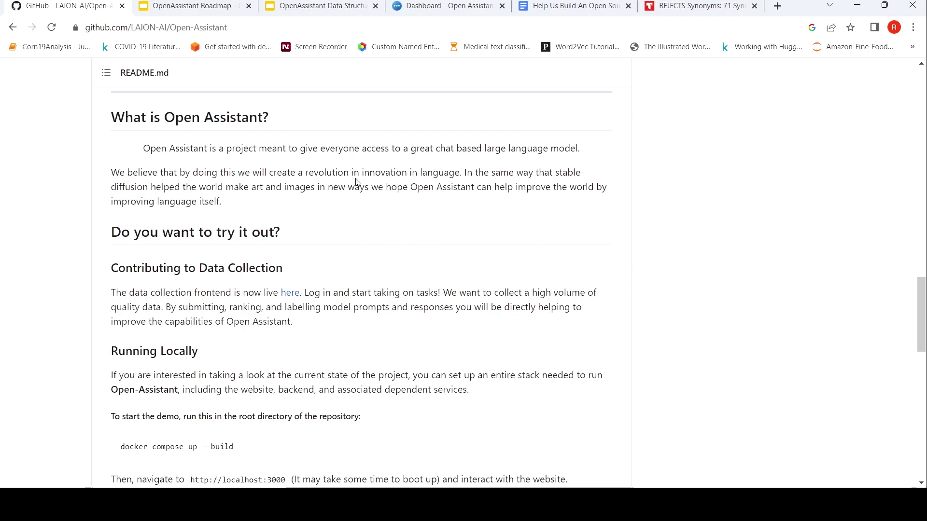
left_click(183, 10)
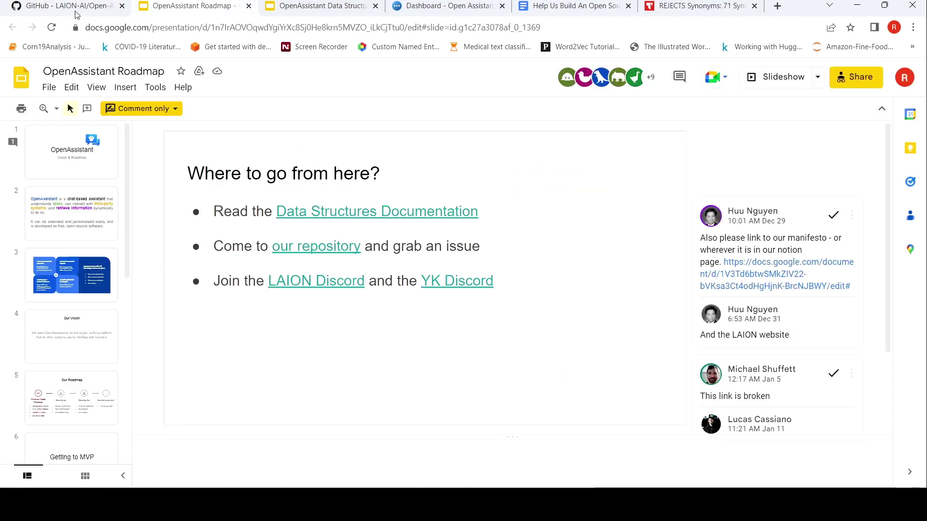
left_click(33, 9)
scroll(695, 251, "up", 10)
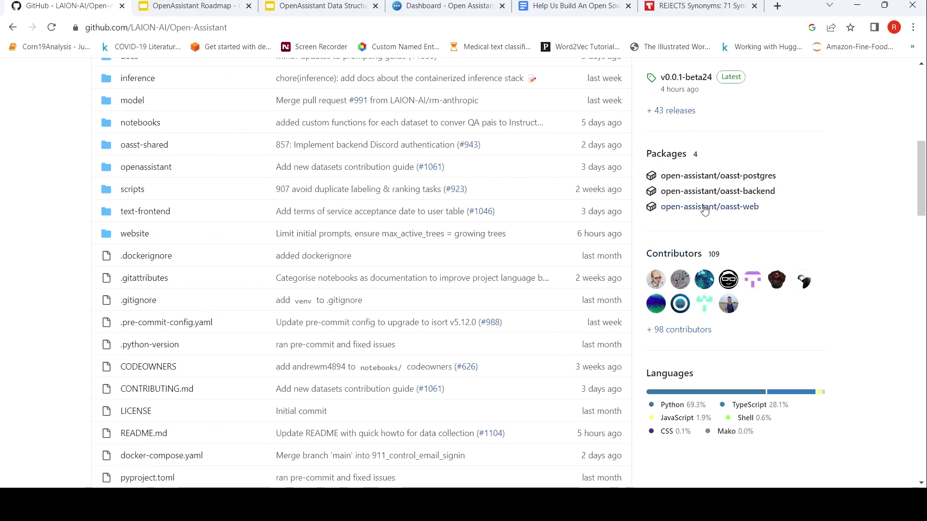
mouse_move(681, 286)
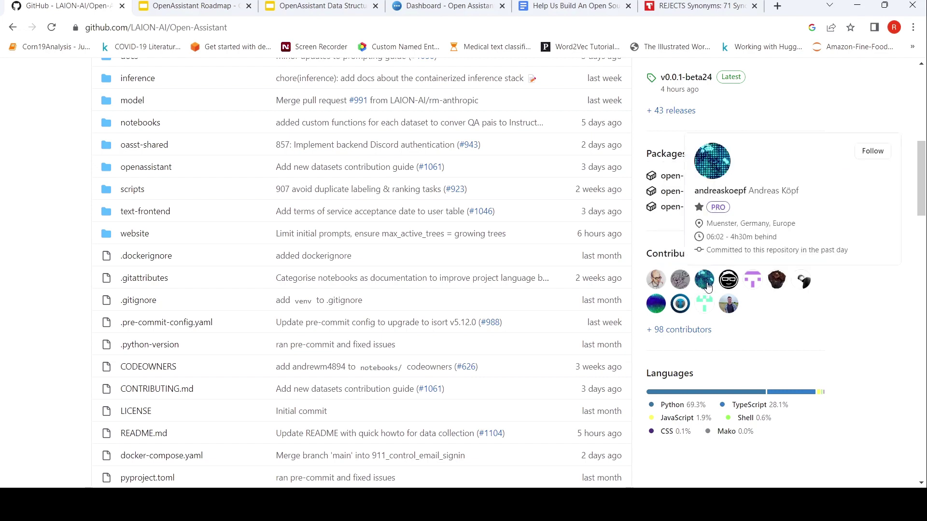
mouse_move(730, 289)
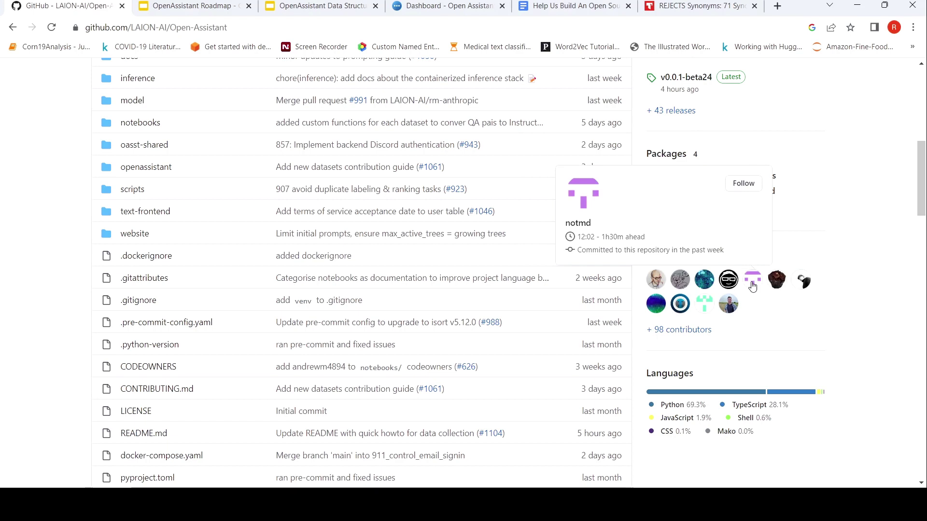
mouse_move(804, 286)
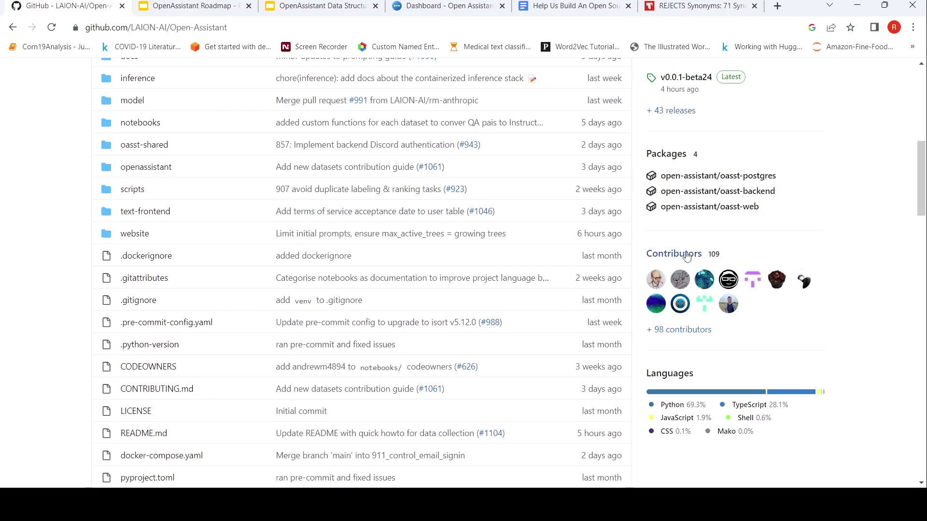
- Scroll through the README's table of contents and introduction
scroll(309, 217, "up", 7)
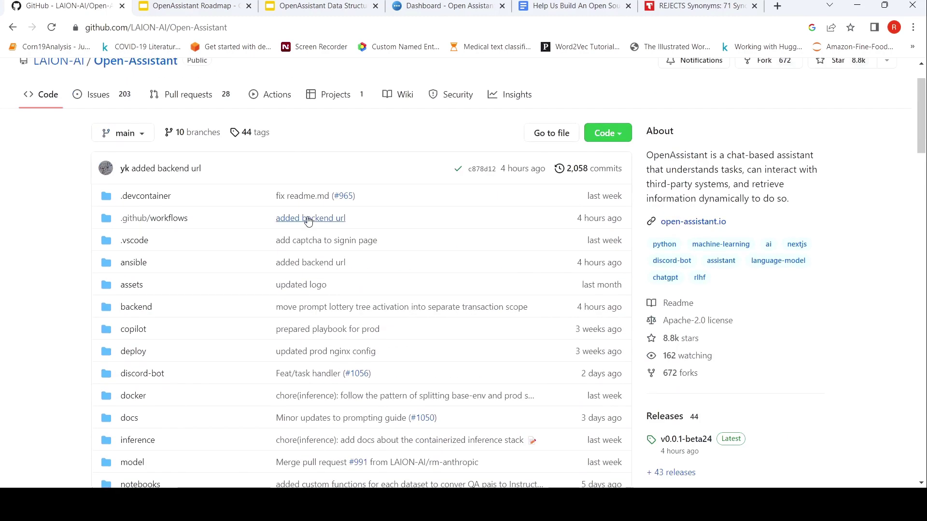
scroll(308, 221, "down", 12)
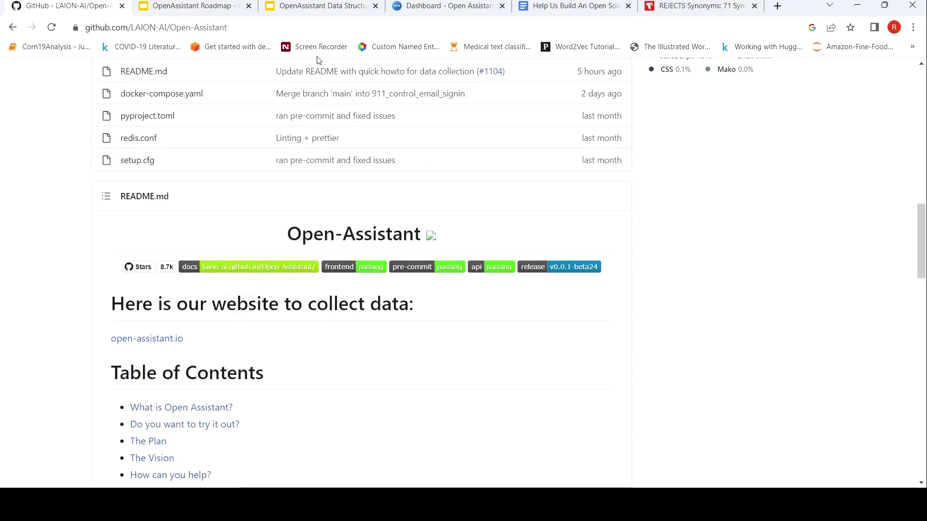
scroll(401, 198, "up", 4)
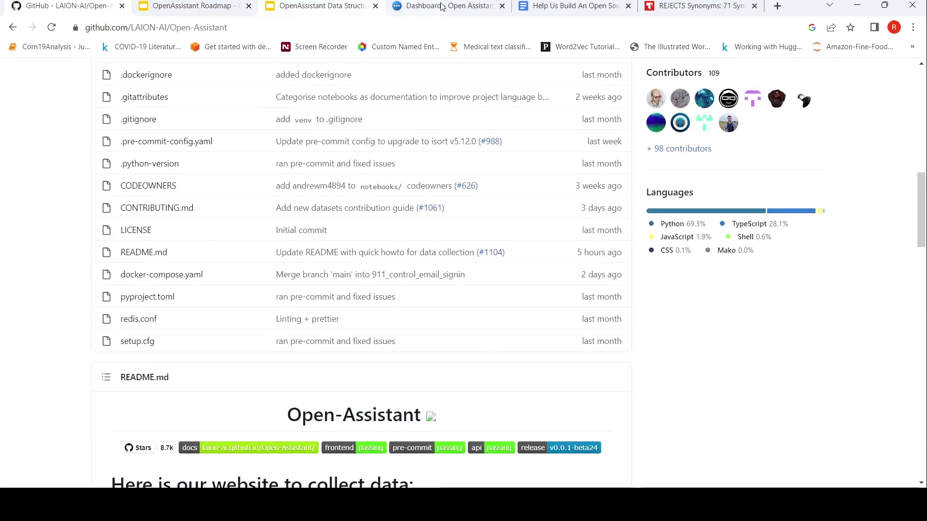
scroll(338, 189, "down", 6)
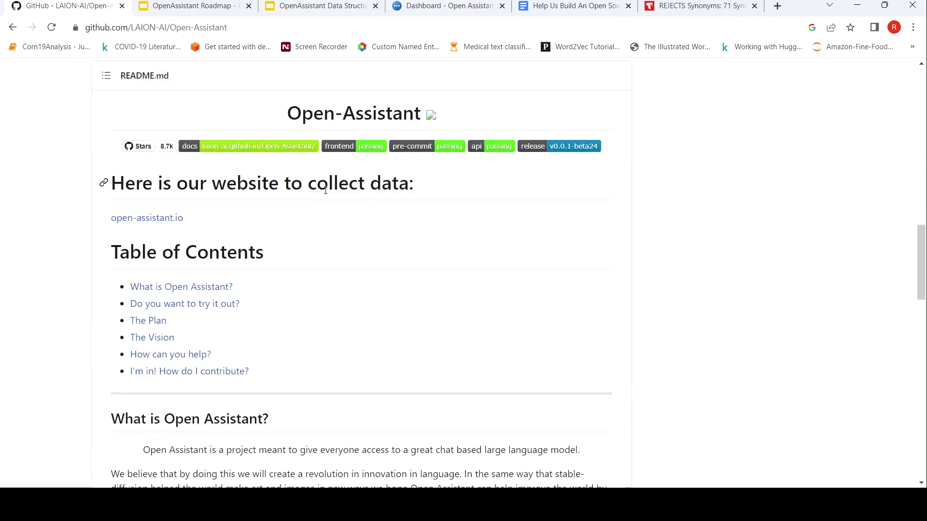
scroll(345, 263, "down", 3)
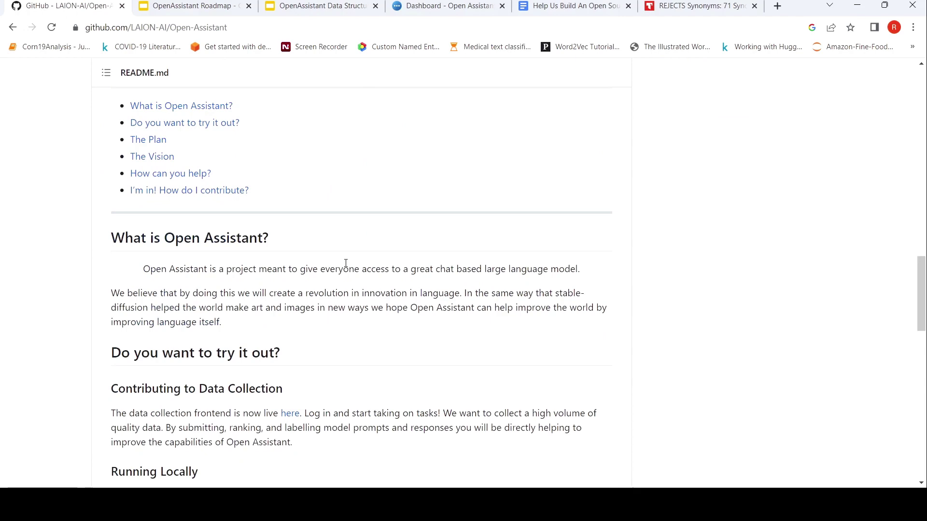
scroll(346, 263, "down", 3)
scroll(345, 267, "down", 3)
- Return to the Roadmap deck and view slides 2 and 3 introducing OpenAssistant
left_click(191, 5)
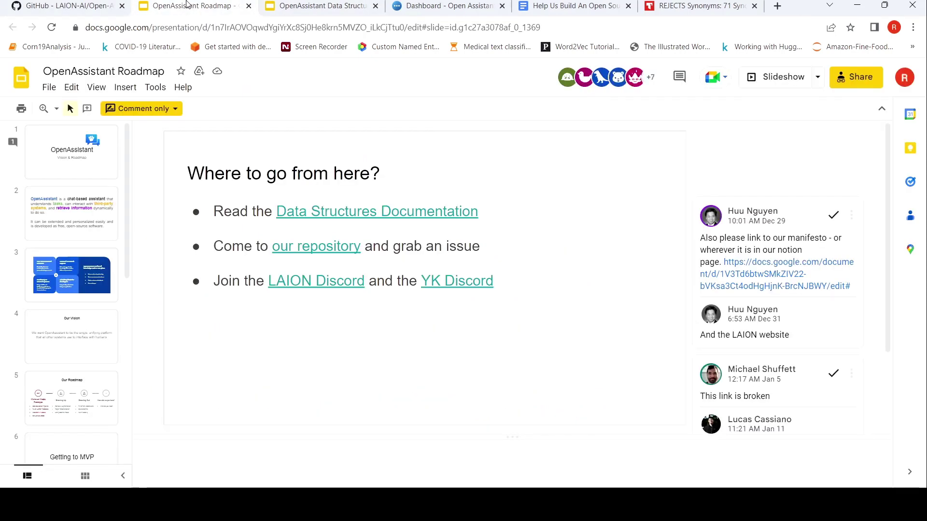
left_click(67, 5)
scroll(197, 219, "down", 5)
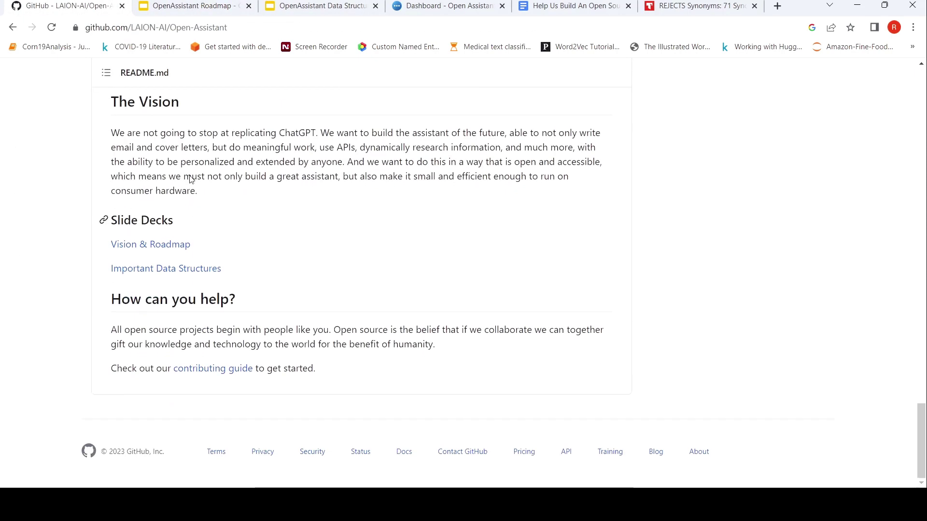
left_click(190, 5)
left_click(58, 220)
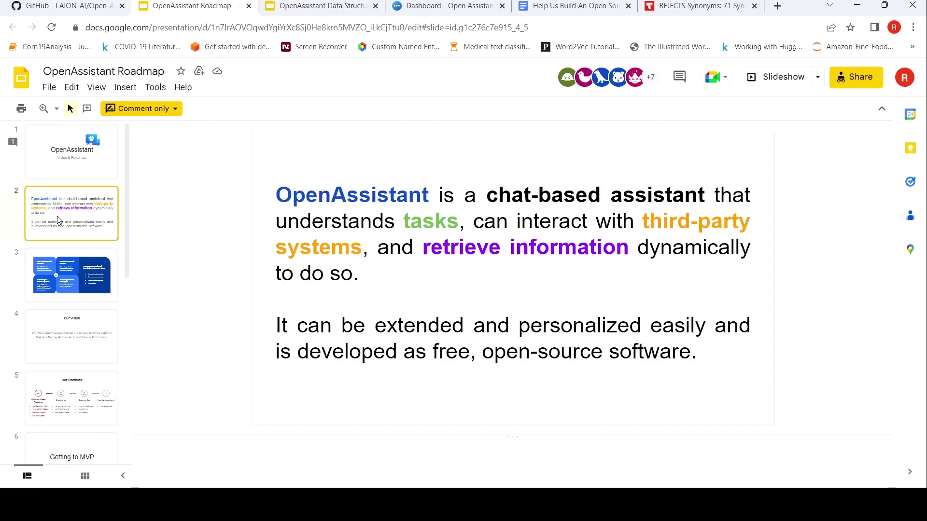
left_click(64, 284)
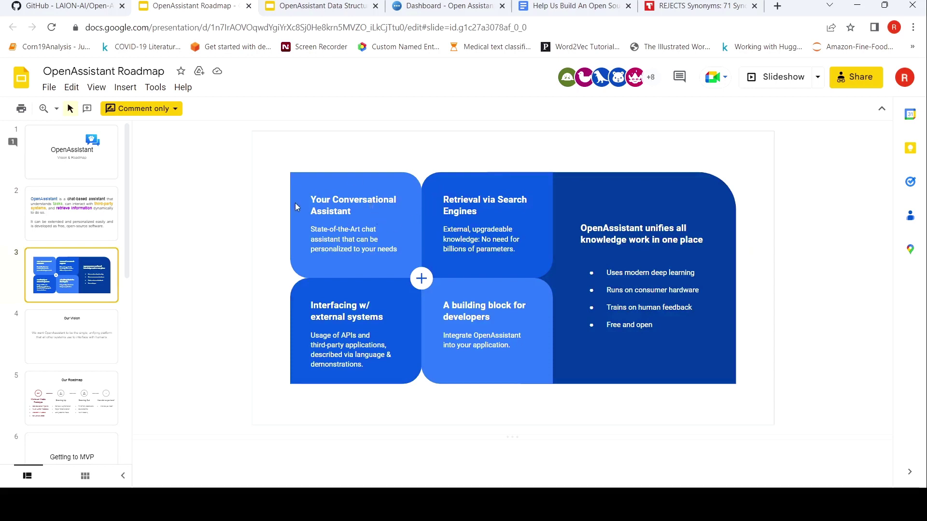
- Page through Our Vision, Our Roadmap, Getting to MVP and the InstructGPT three-step slide
left_click(71, 319)
scroll(71, 291, "down", 4)
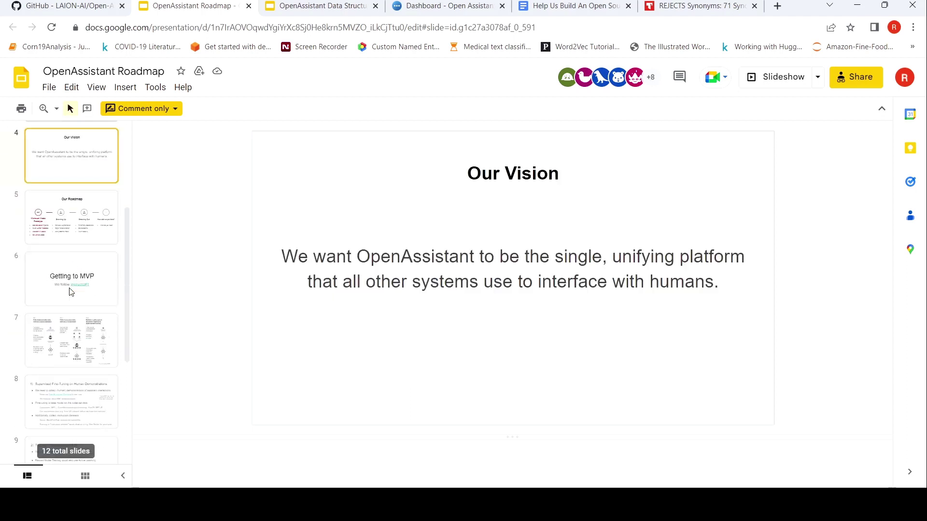
left_click(80, 227)
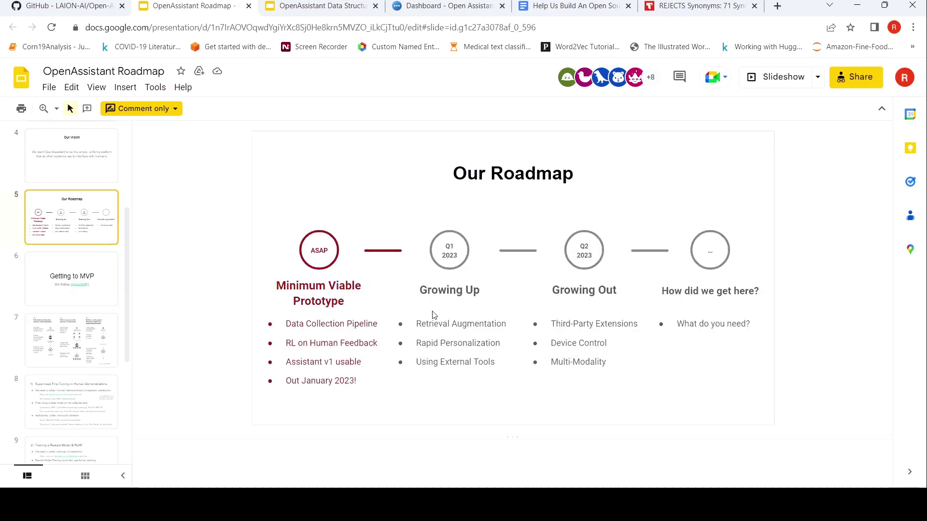
left_click(85, 334)
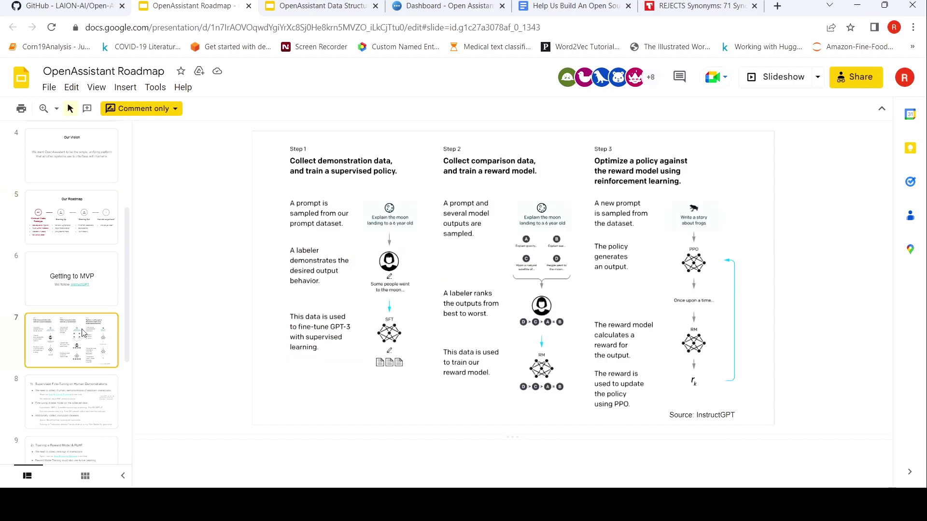
left_click(74, 283)
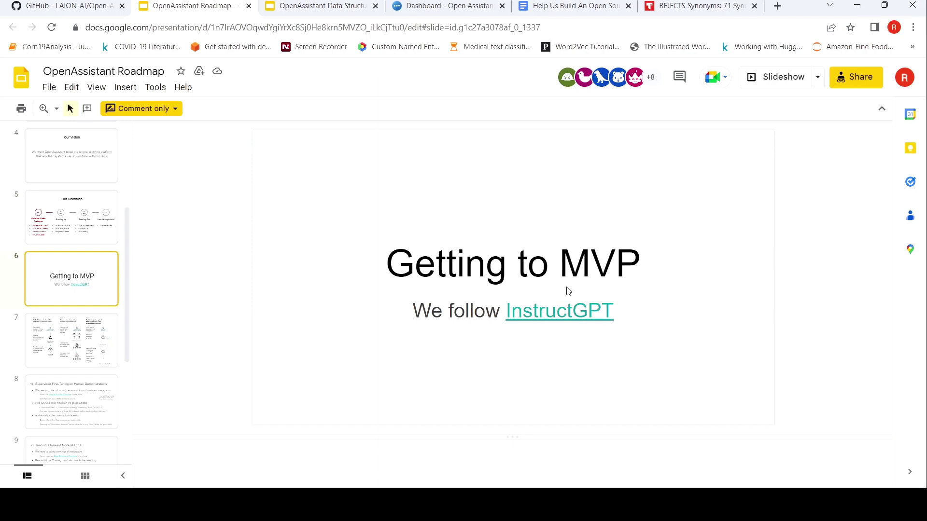
left_click(76, 342)
left_click(96, 282)
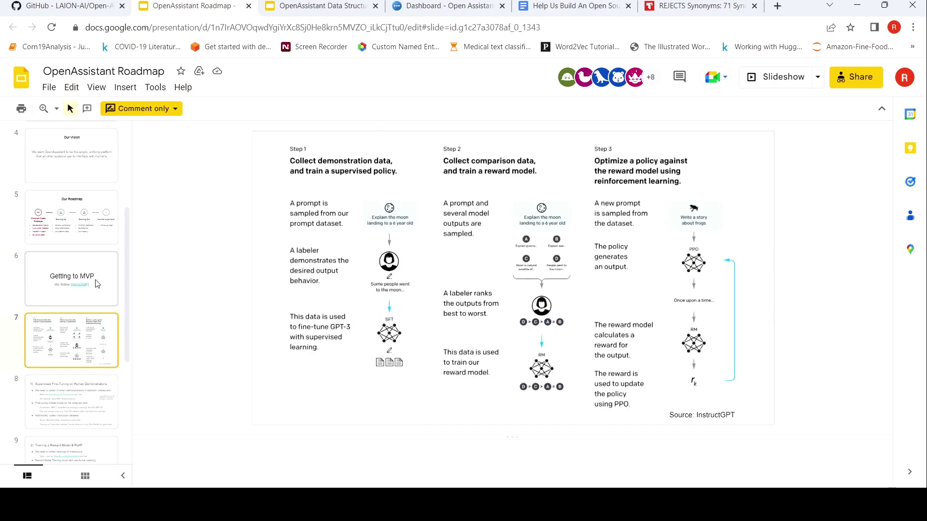
left_click(76, 341)
scroll(99, 298, "down", 4)
- View the Supervised Fine-Tuning, Reward Model & RLHF, Main Efforts, Principles and Where to go from here? slides
left_click(81, 241)
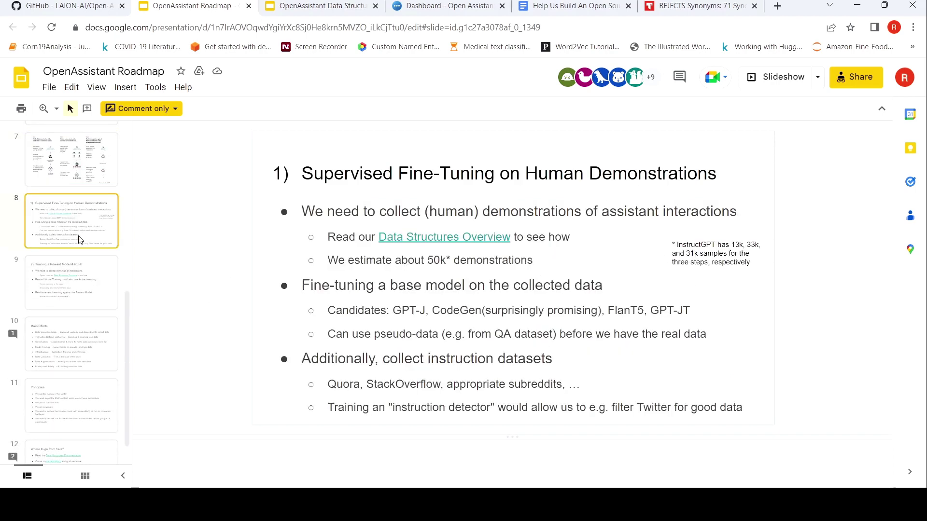
scroll(81, 240, "down", 1)
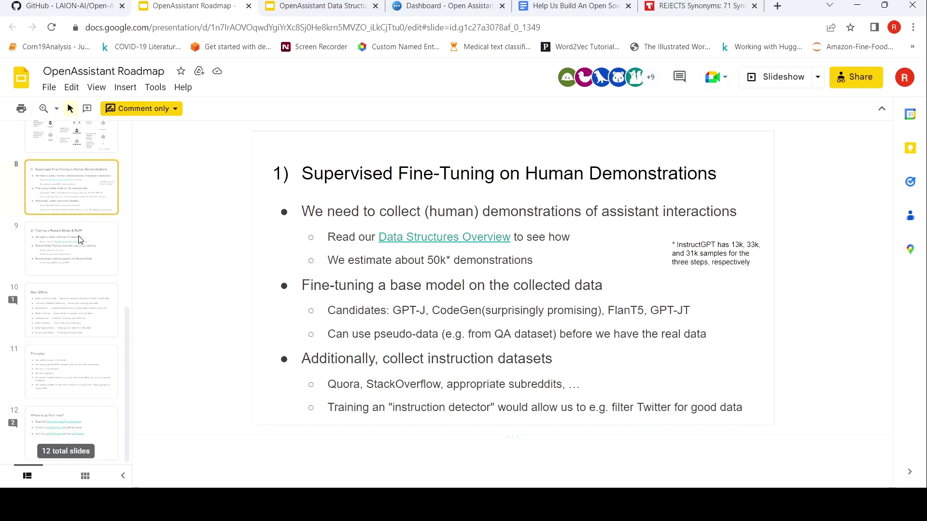
left_click(81, 241)
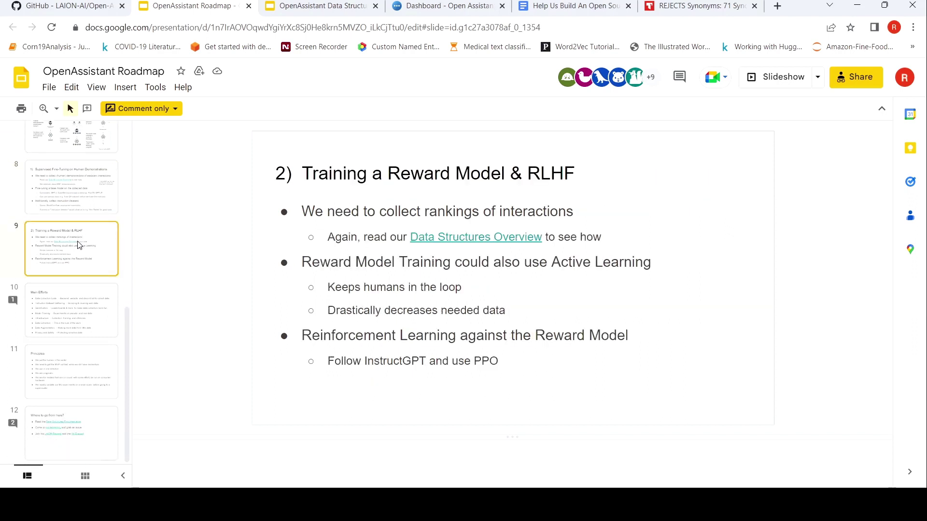
scroll(60, 222, "up", 1)
left_click(73, 135)
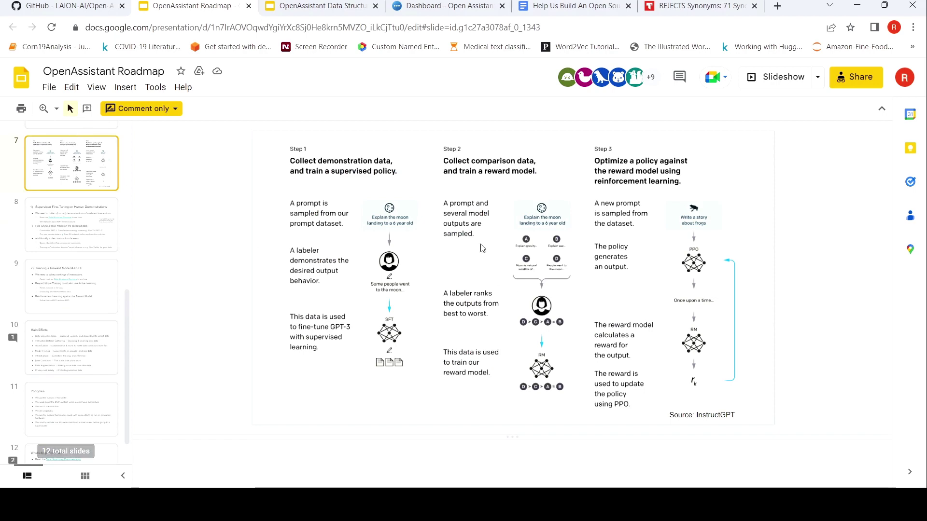
left_click(36, 345)
scroll(100, 298, "down", 1)
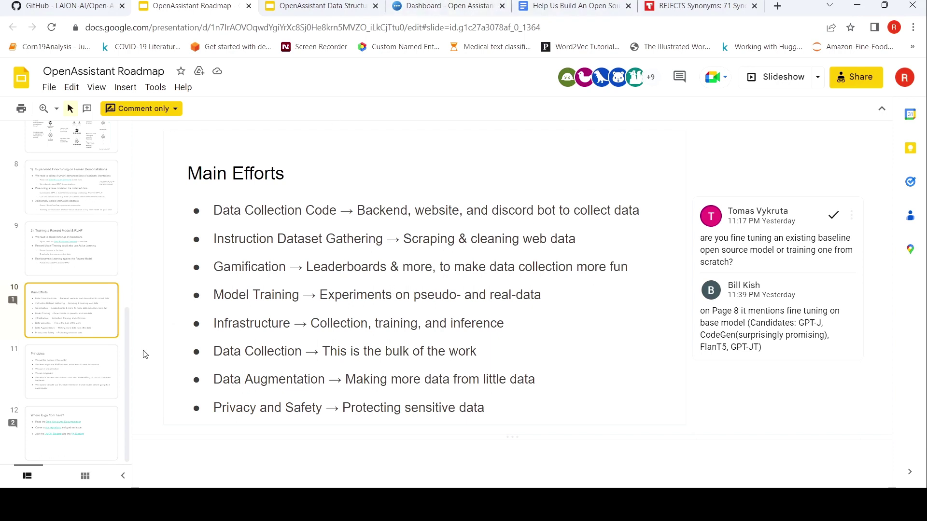
left_click(100, 368)
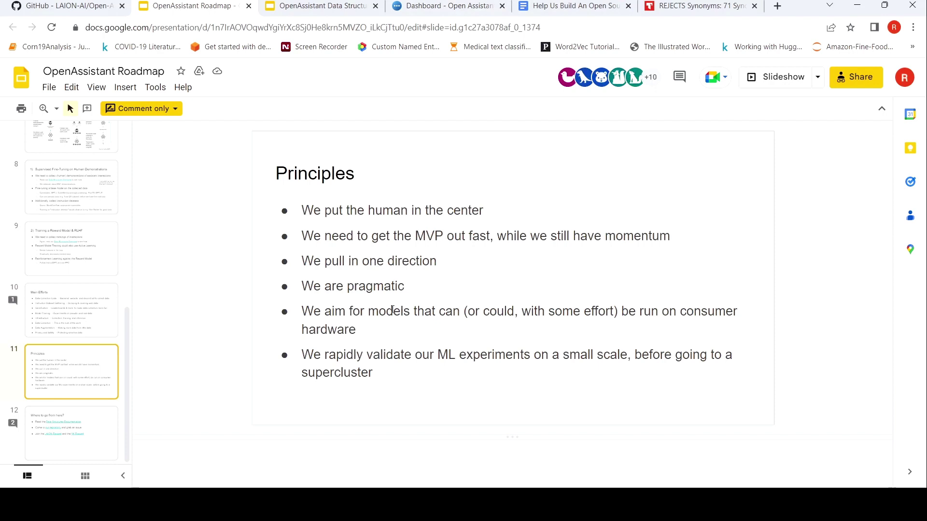
left_click(70, 417)
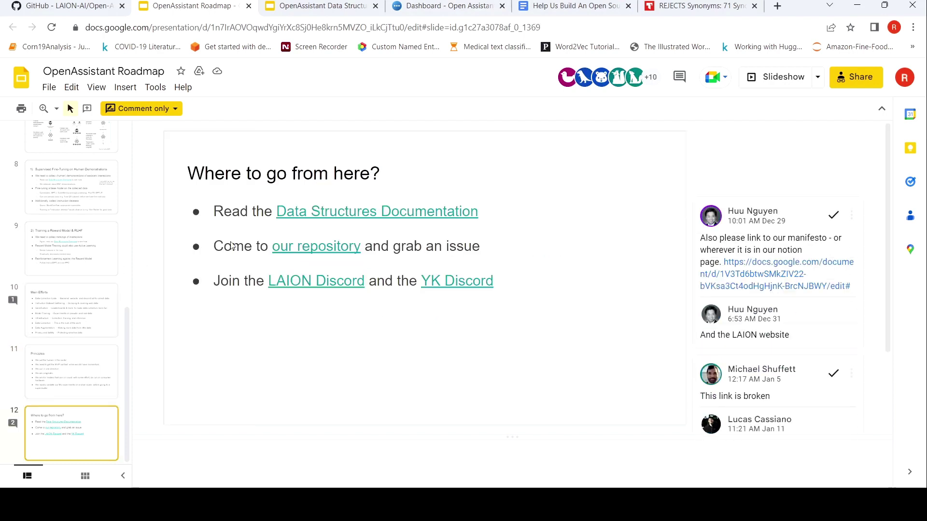
- In the Data Structures deck, view Work Package vs Conversation Tree and Example 1, then return to GitHub
left_click(299, 5)
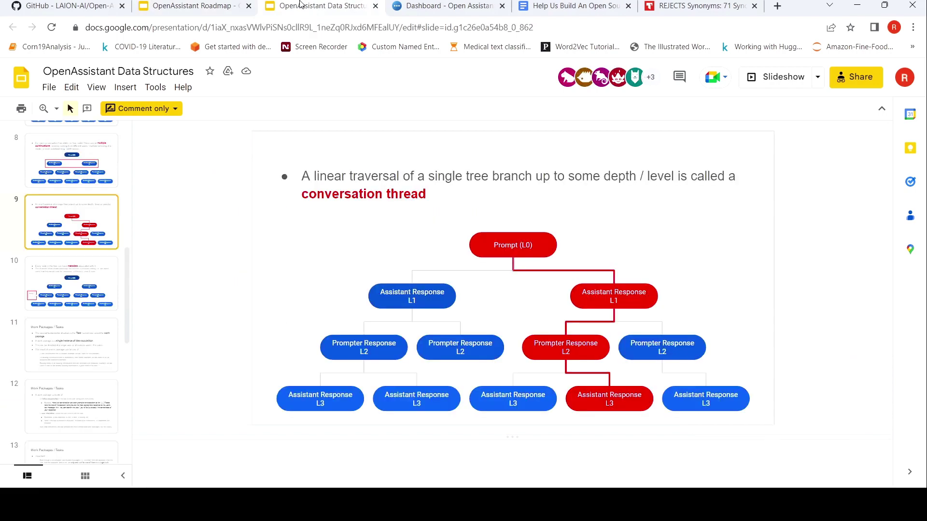
scroll(54, 266, "down", 5)
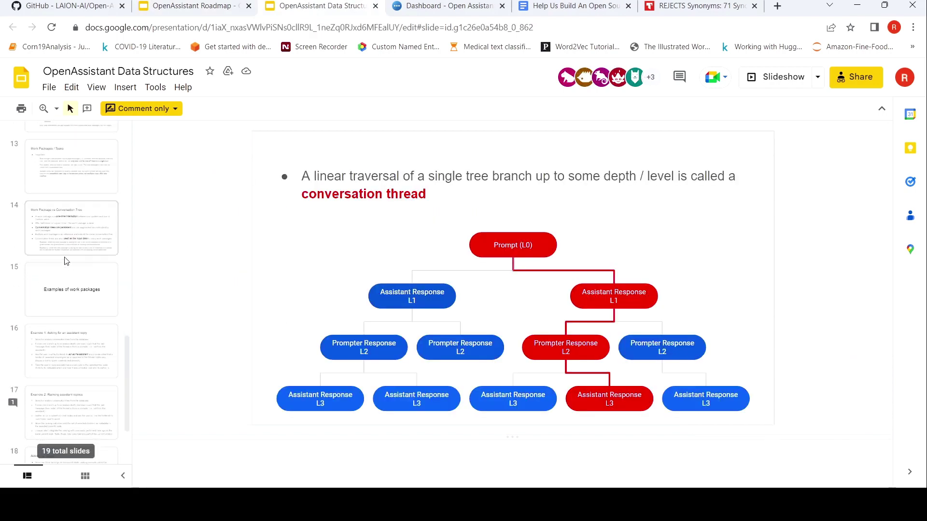
left_click(68, 234)
scroll(68, 308, "down", 2)
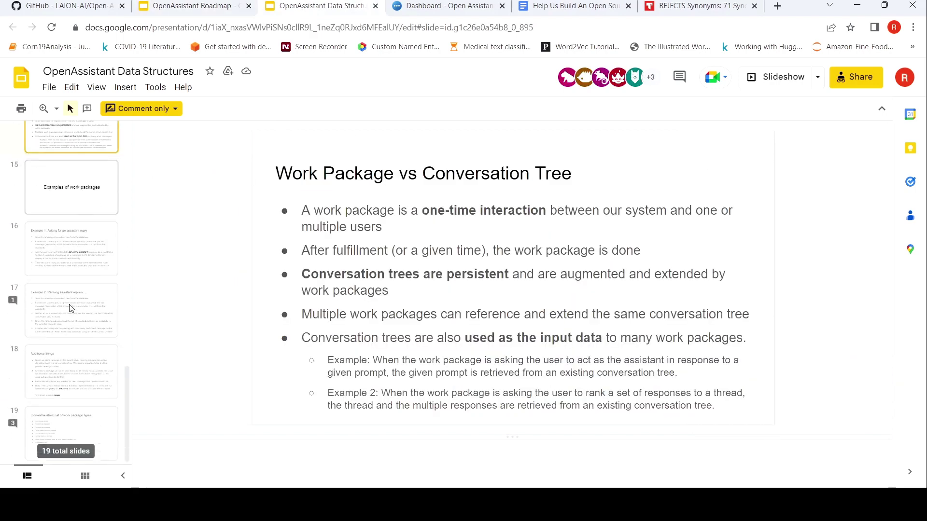
left_click(77, 234)
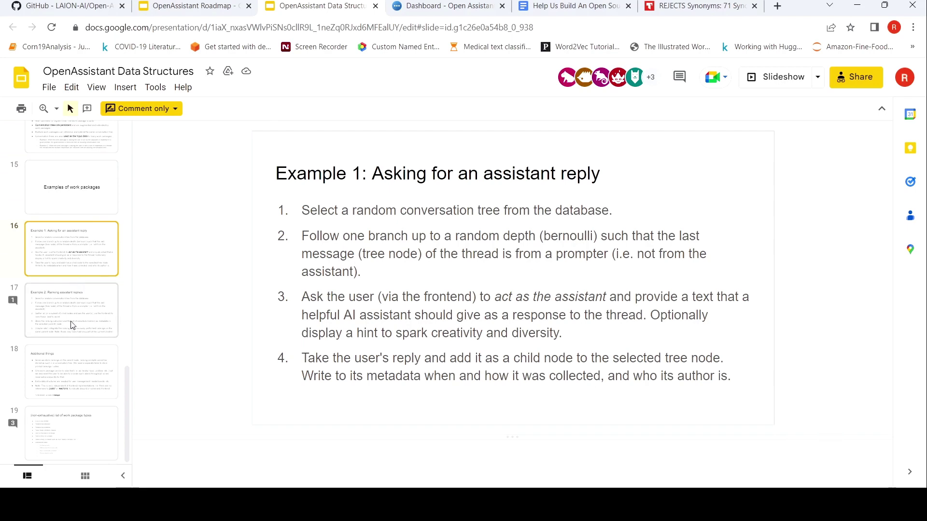
scroll(72, 324, "up", 15)
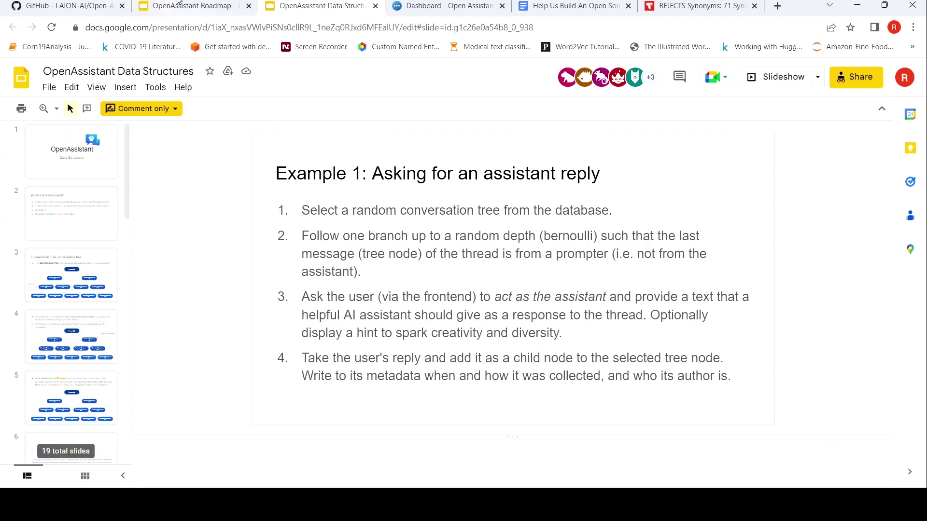
left_click(87, 6)
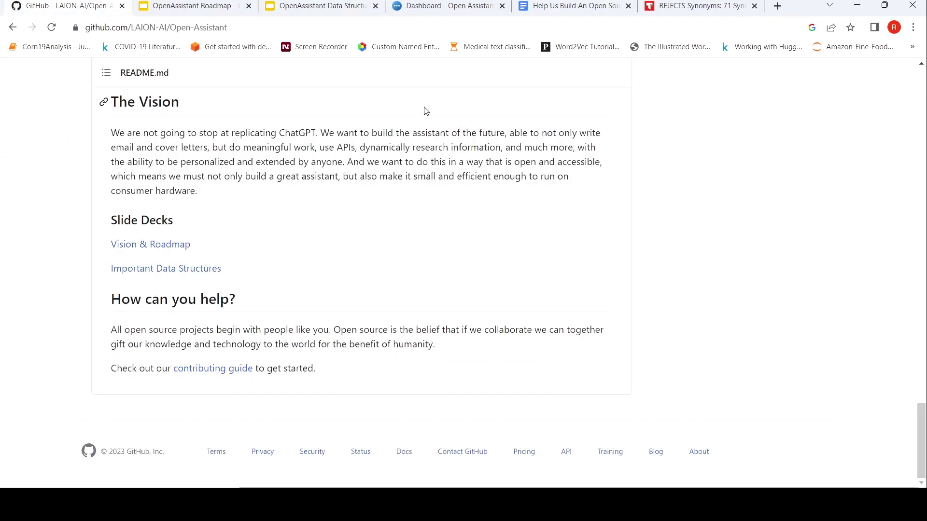
scroll(454, 146, "up", 20)
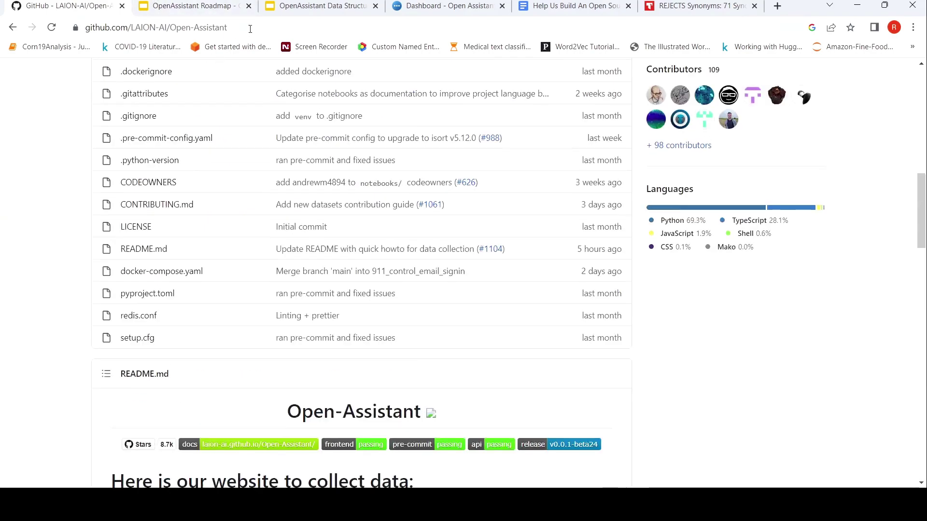
left_click(458, 6)
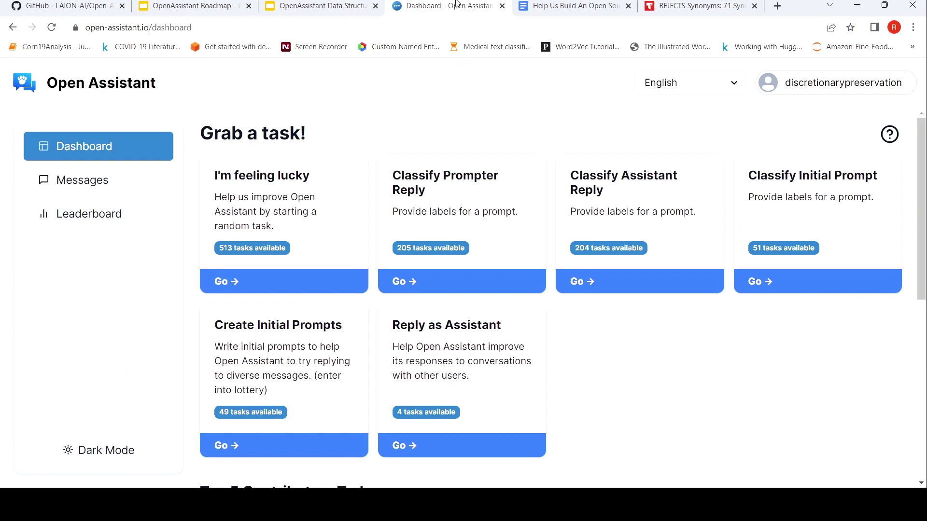